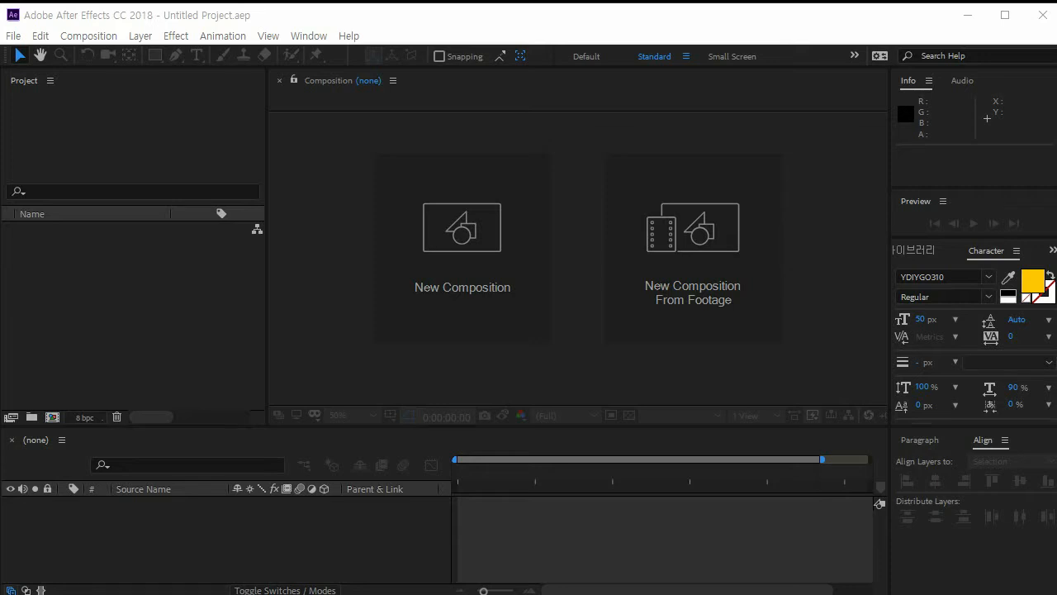
- Create a new 1280 x 720 composition with the HDV/HDTV 720 29.97 preset and a 10-second duration
click(189, 143)
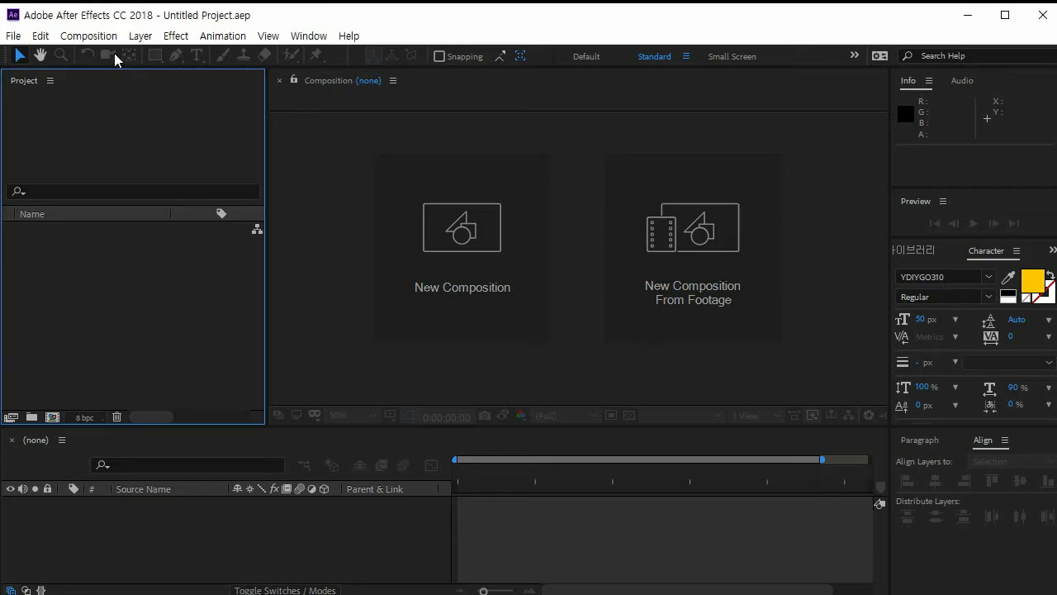
click(52, 418)
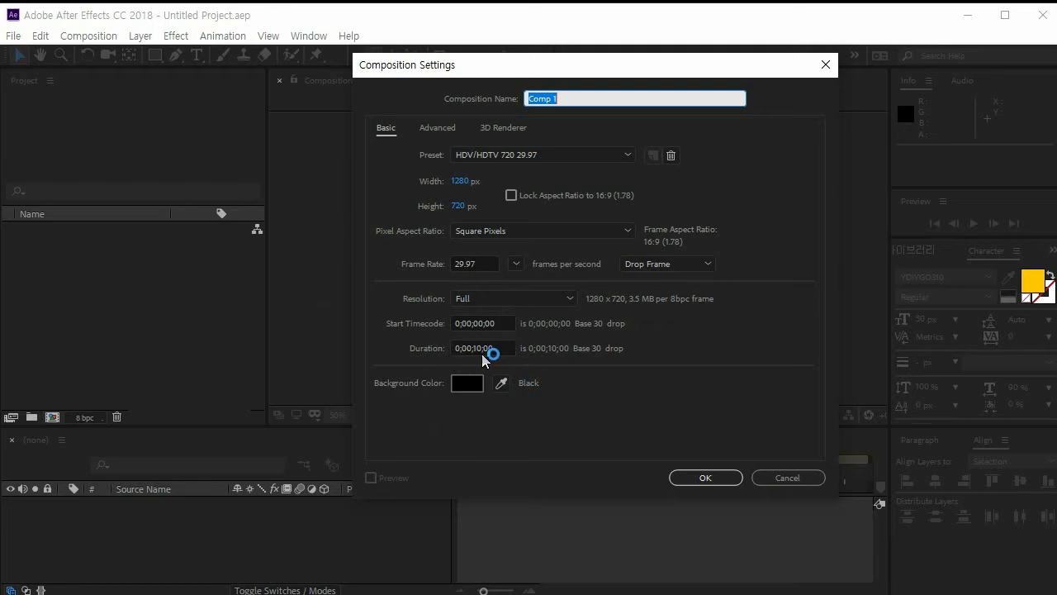
click(705, 478)
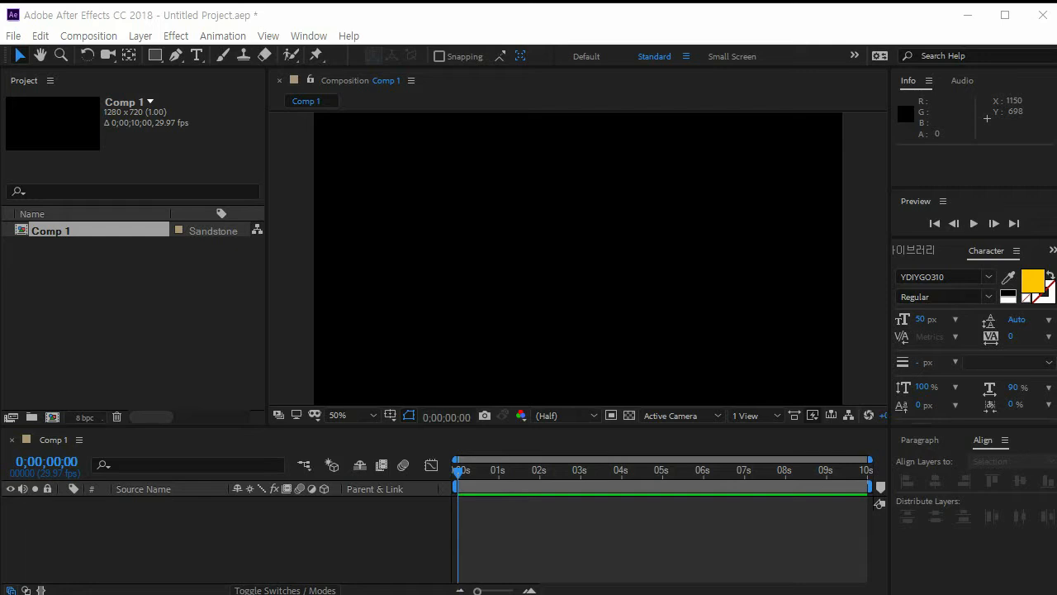
- Import 01.jpg from the Untitled 1 footage folder into the project
drag(1056, 115, 587, 155)
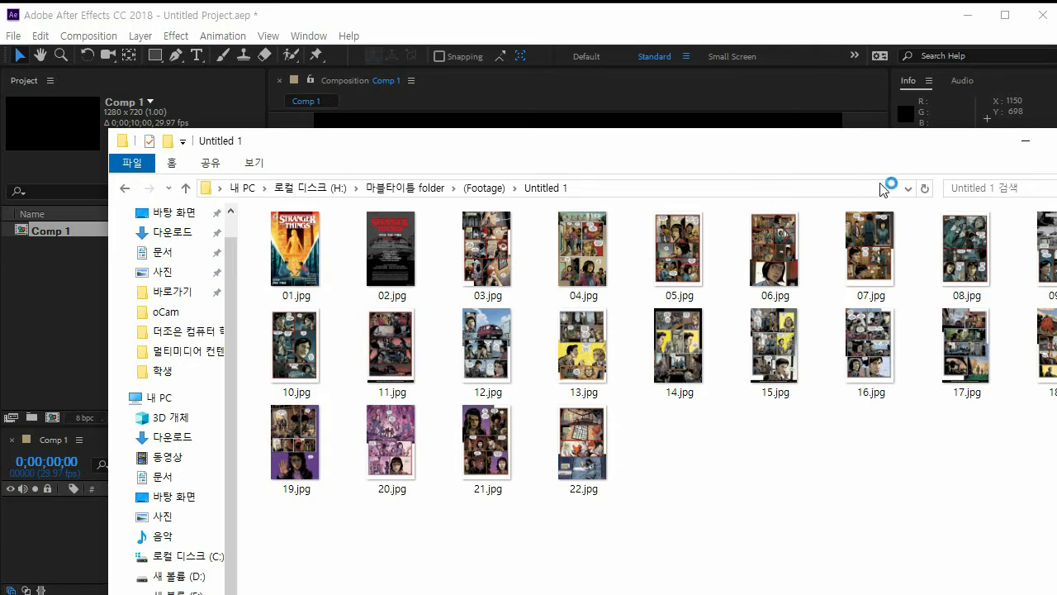
drag(718, 146, 171, 316)
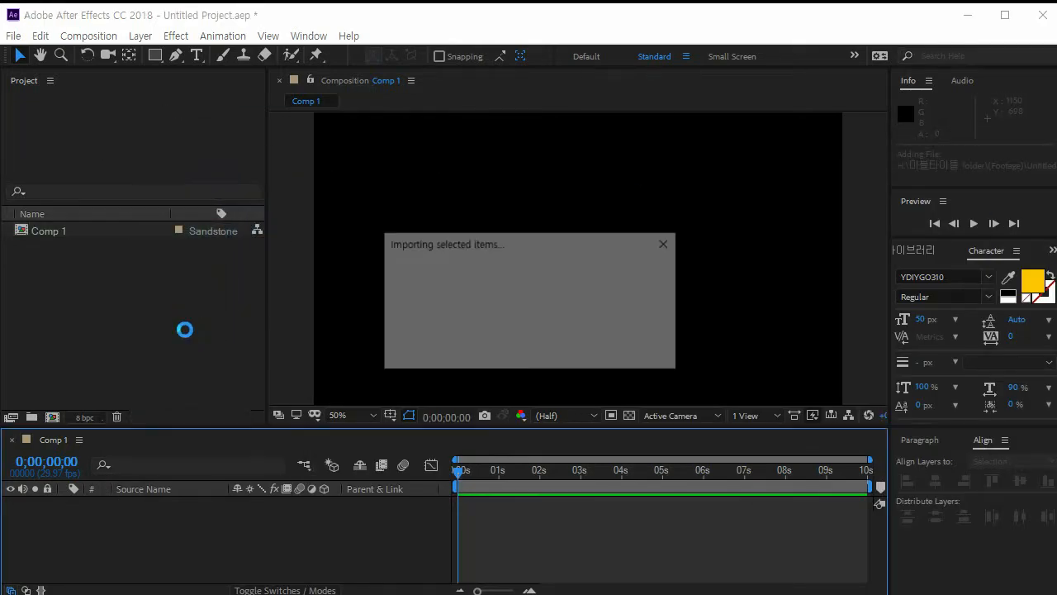
click(37, 280)
click(52, 232)
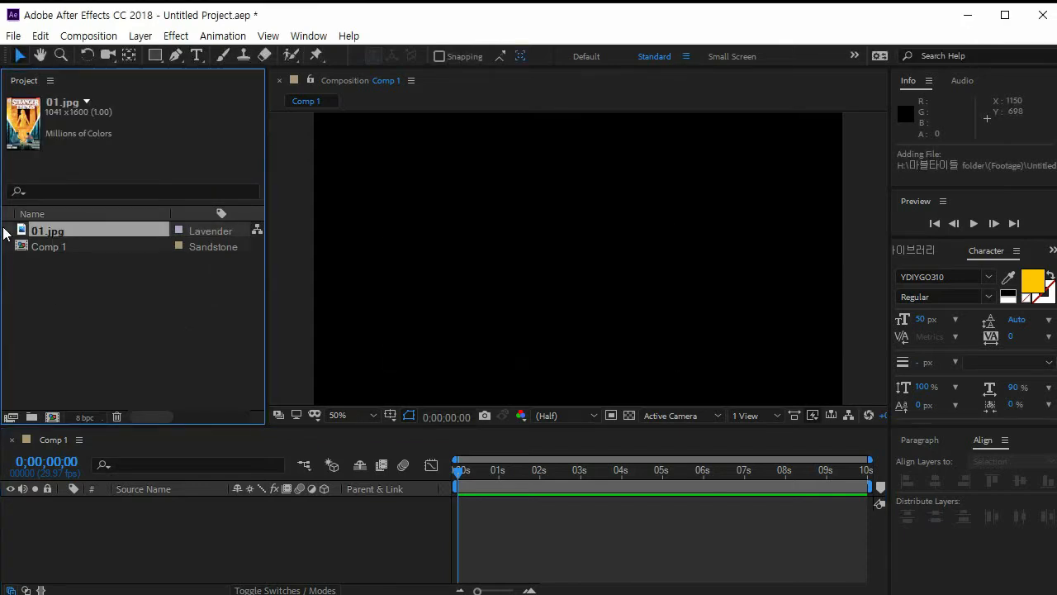
- Add 01.jpg to the Comp 1 timeline as a layer and delete that layer again
drag(38, 234, 180, 513)
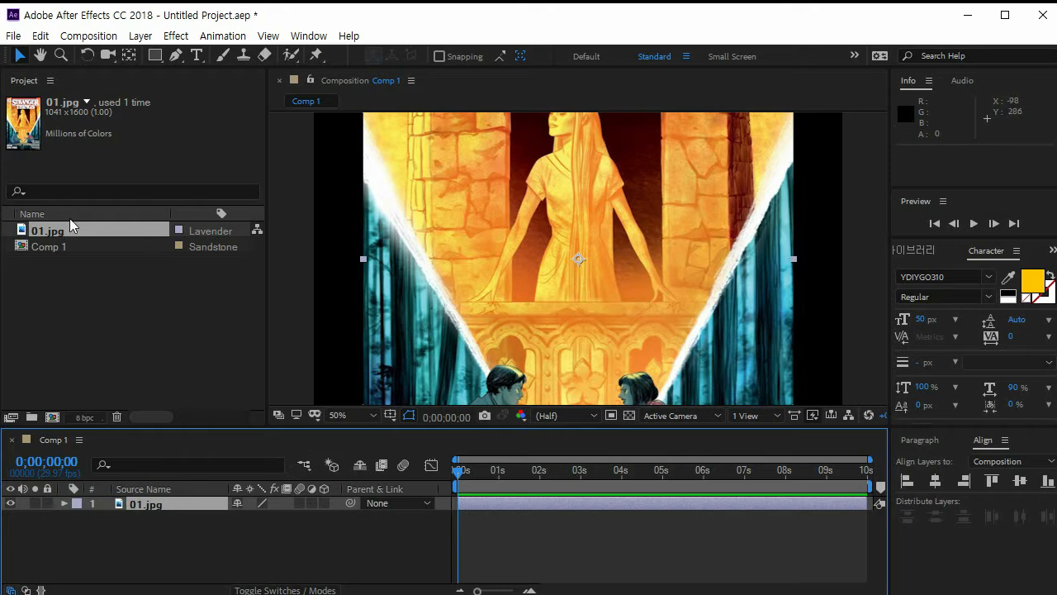
mouse_move(129, 237)
mouse_down()
mouse_move(87, 253)
mouse_move(89, 206)
mouse_move(110, 271)
mouse_move(140, 496)
mouse_move(111, 468)
mouse_move(219, 417)
mouse_up()
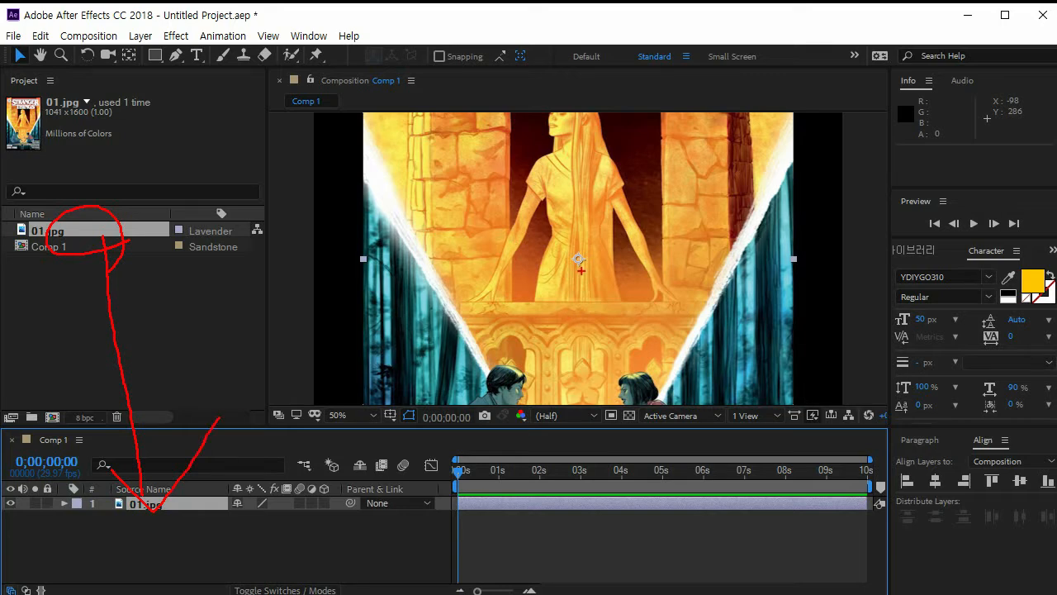
key(Escape)
click(185, 533)
click(181, 506)
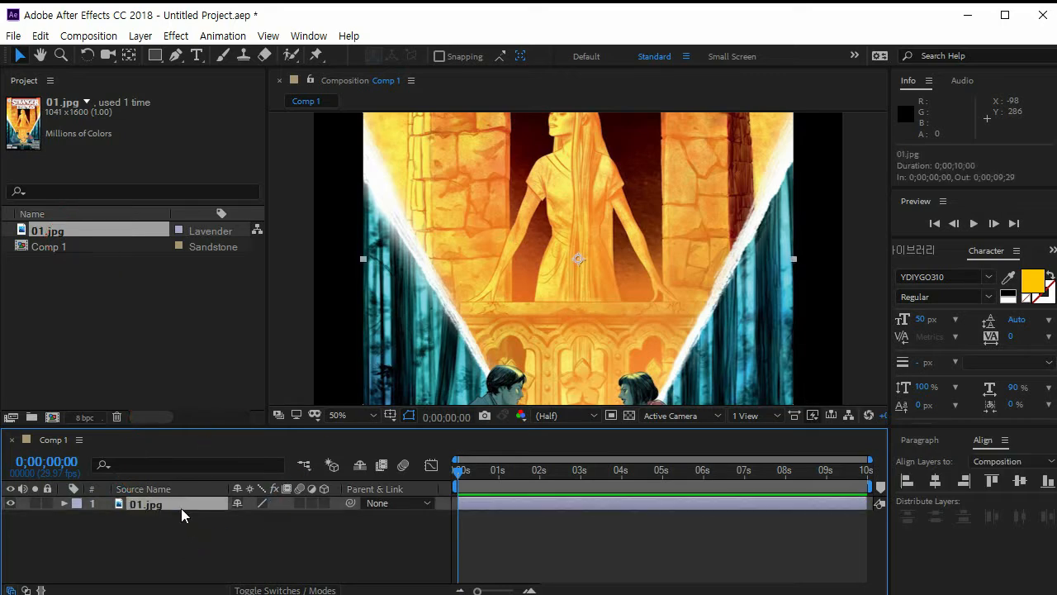
key(Delete)
- Place 01.jpg directly onto the composition view and turn on the transparency grid
drag(39, 231, 587, 274)
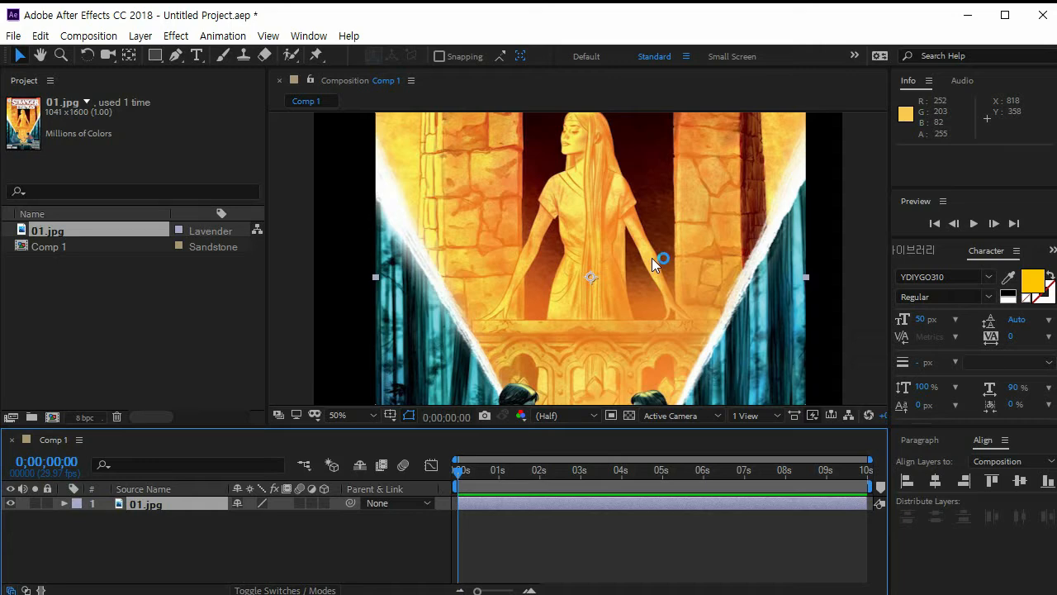
key(comma)
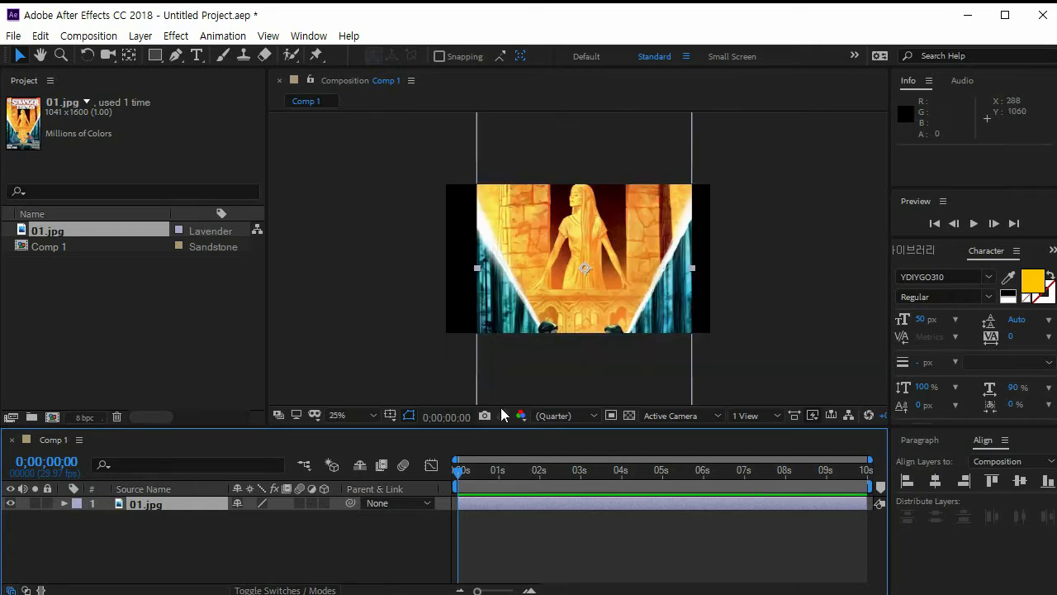
click(628, 414)
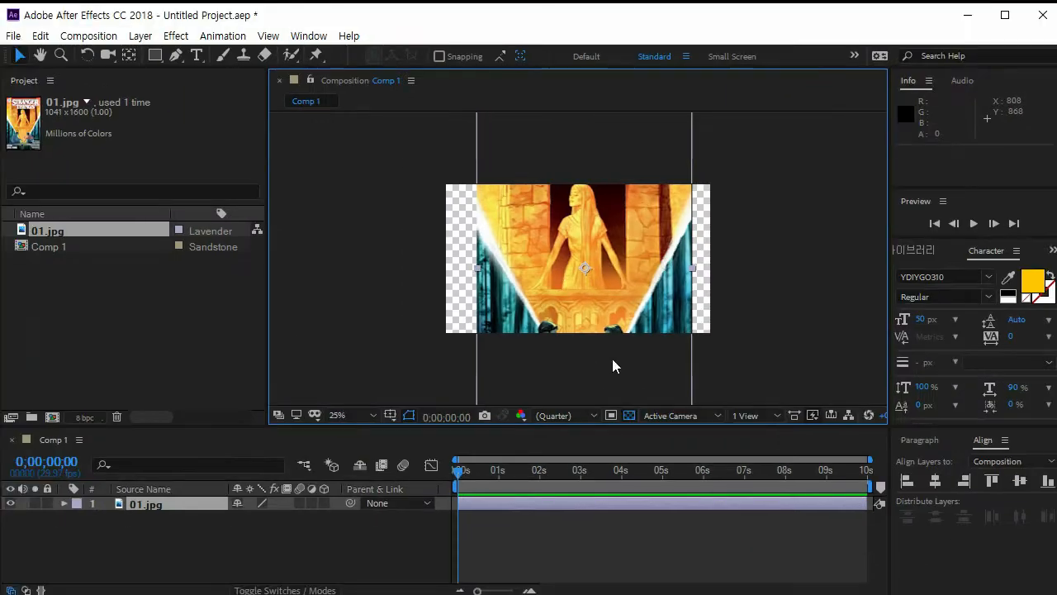
- Reposition the 01.jpg layer to about 638, 740 so the comic's title falls within the frame
drag(607, 314, 595, 333)
drag(615, 227, 621, 273)
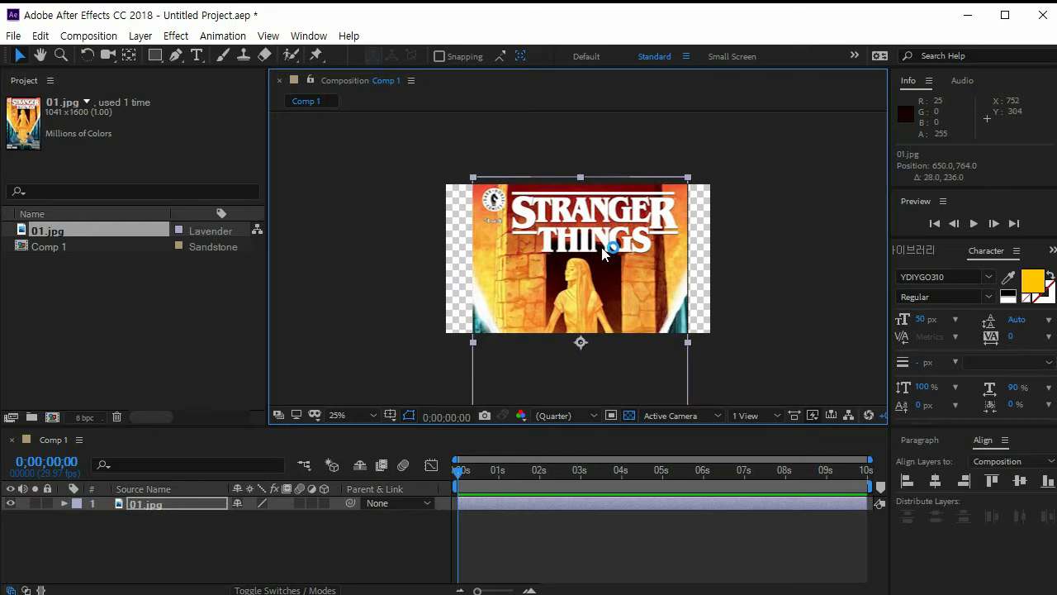
key(period)
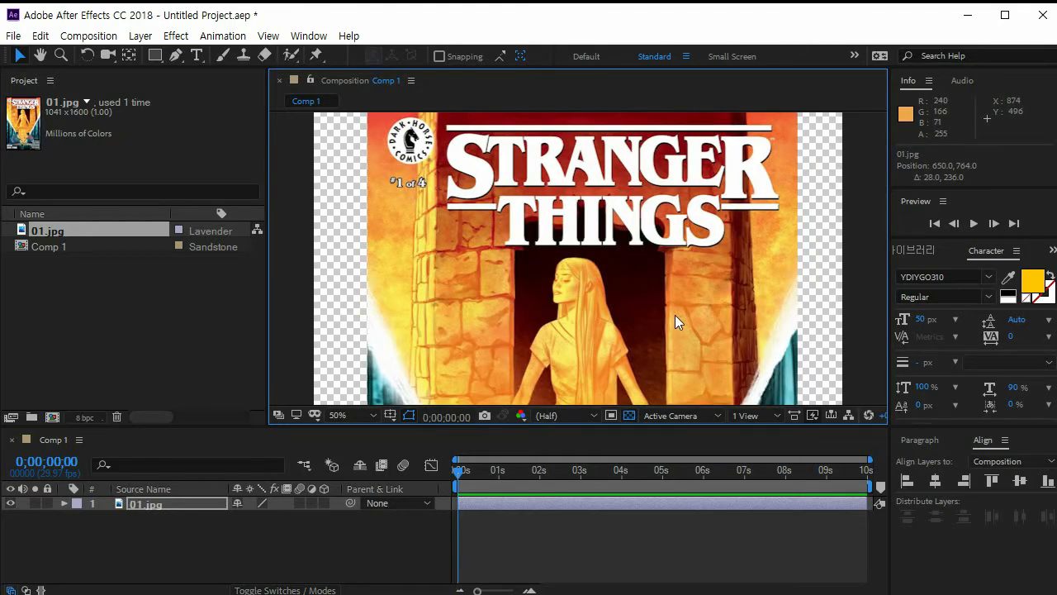
key(comma)
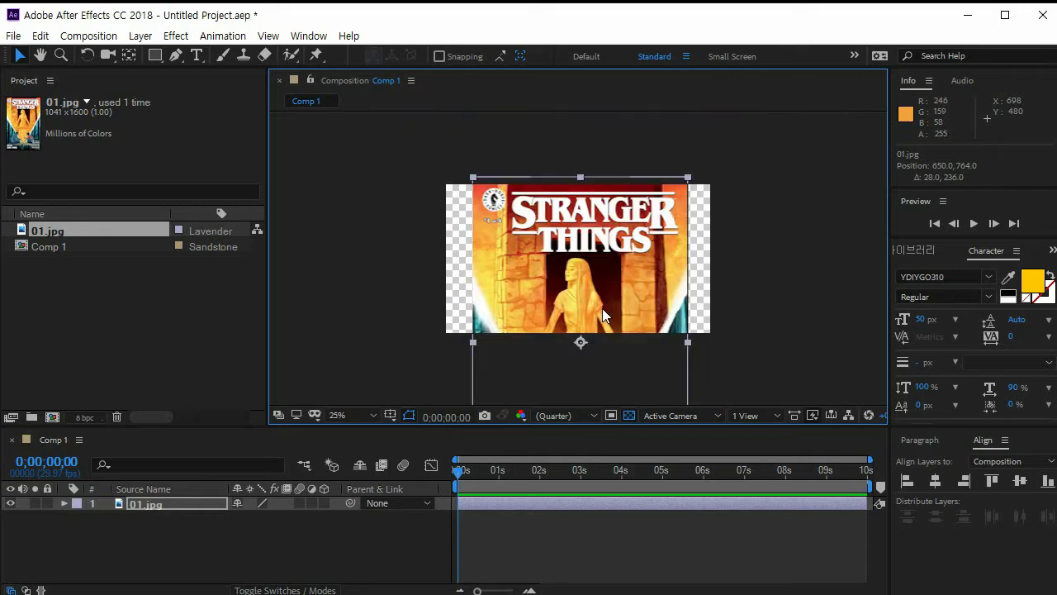
drag(614, 272, 617, 209)
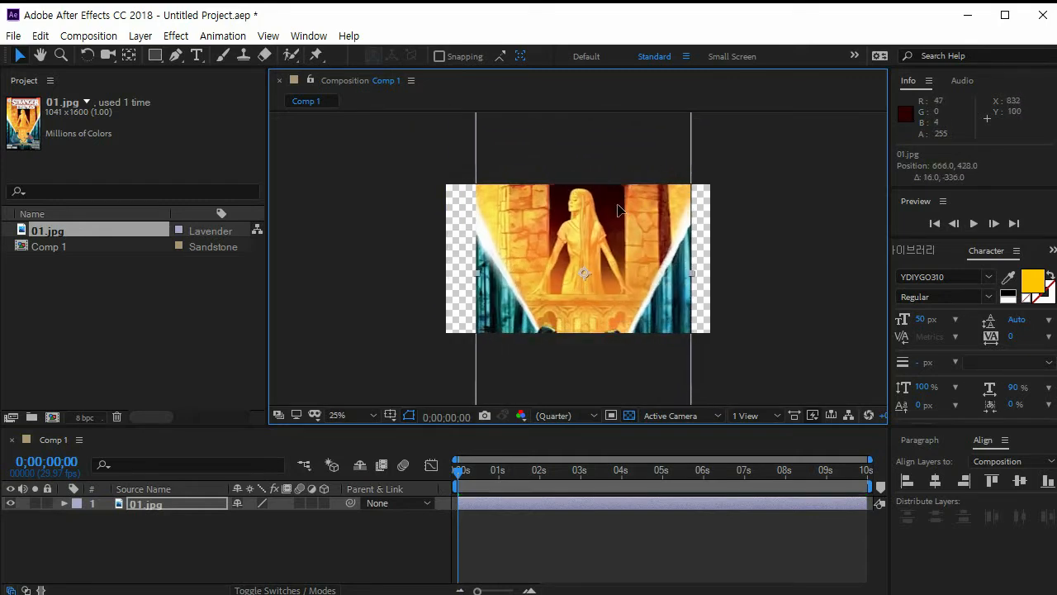
drag(617, 210, 619, 266)
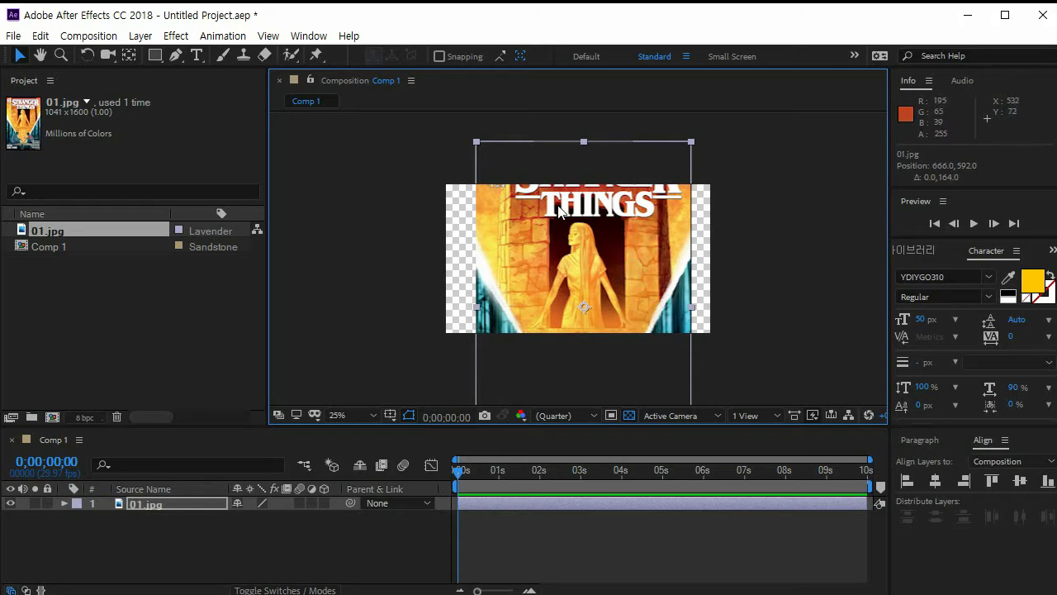
mouse_move(582, 253)
mouse_down()
mouse_move(570, 216)
mouse_move(609, 252)
mouse_move(589, 259)
mouse_move(571, 238)
mouse_up()
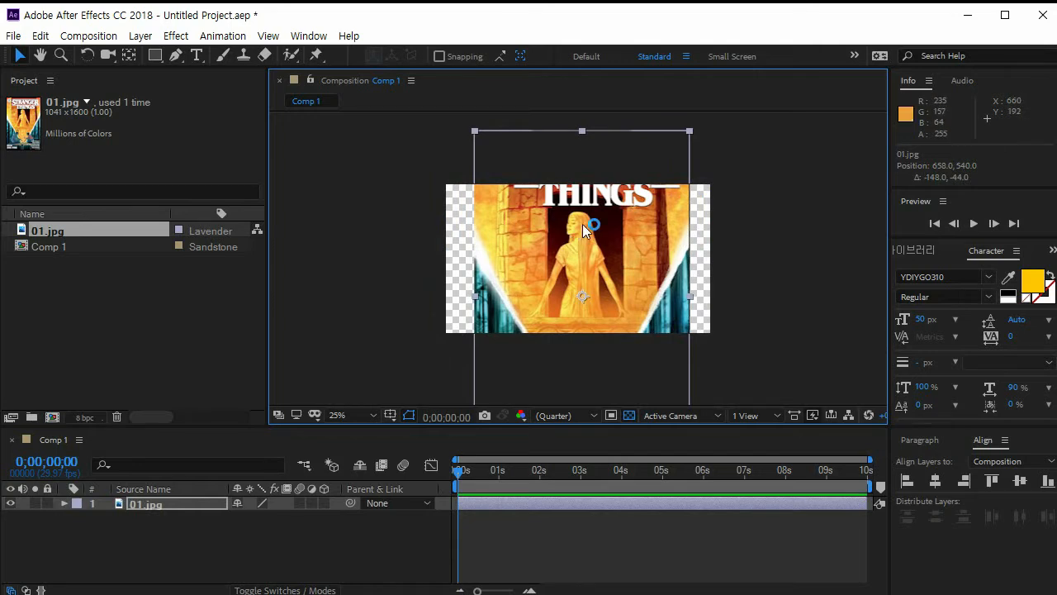
drag(592, 230, 611, 299)
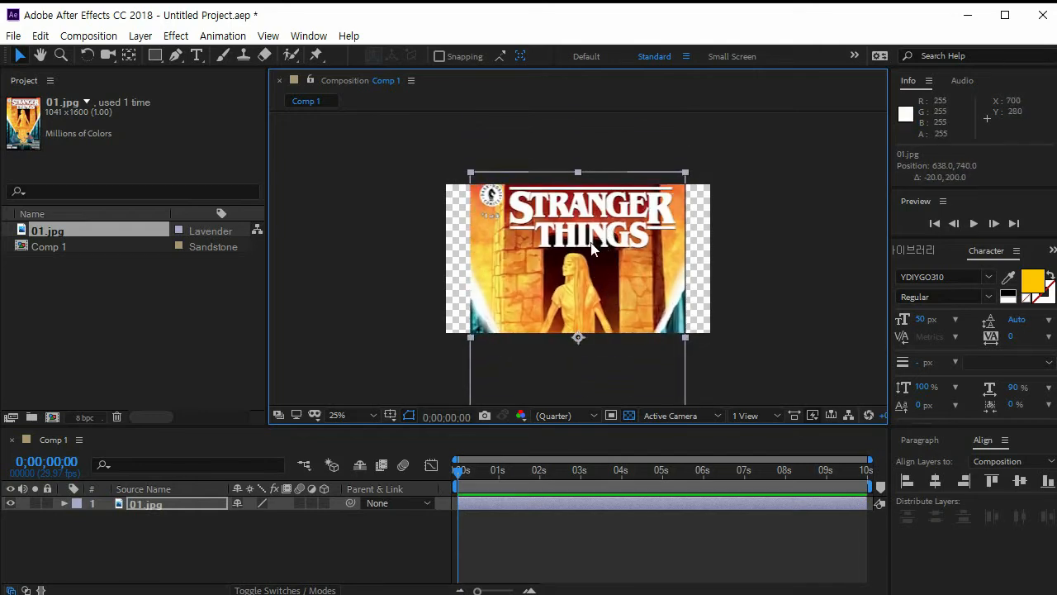
- Create a text layer reading "MATTE" over the image, below the comic's title
click(146, 533)
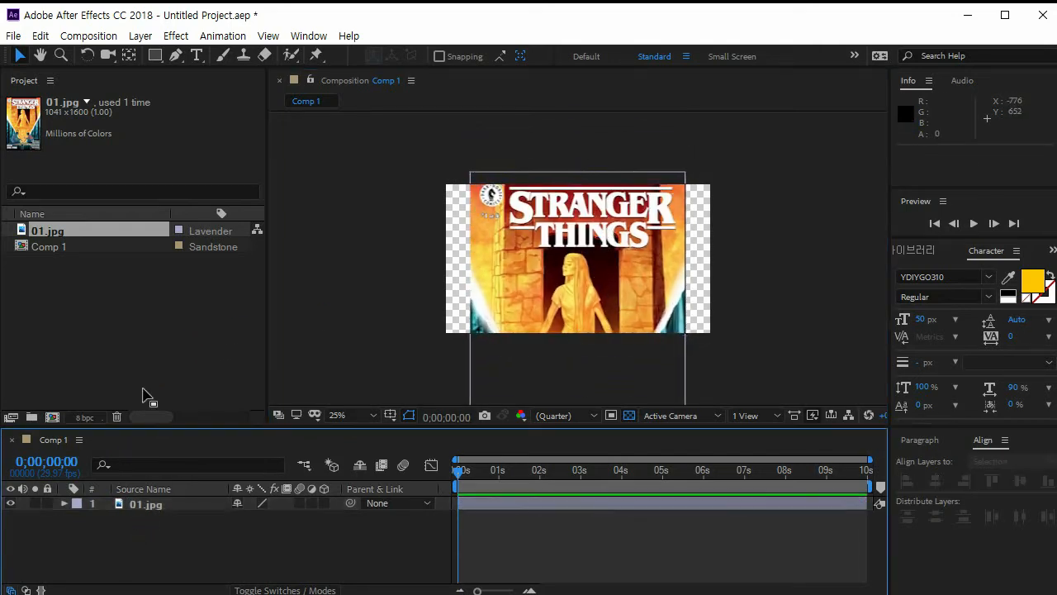
click(197, 55)
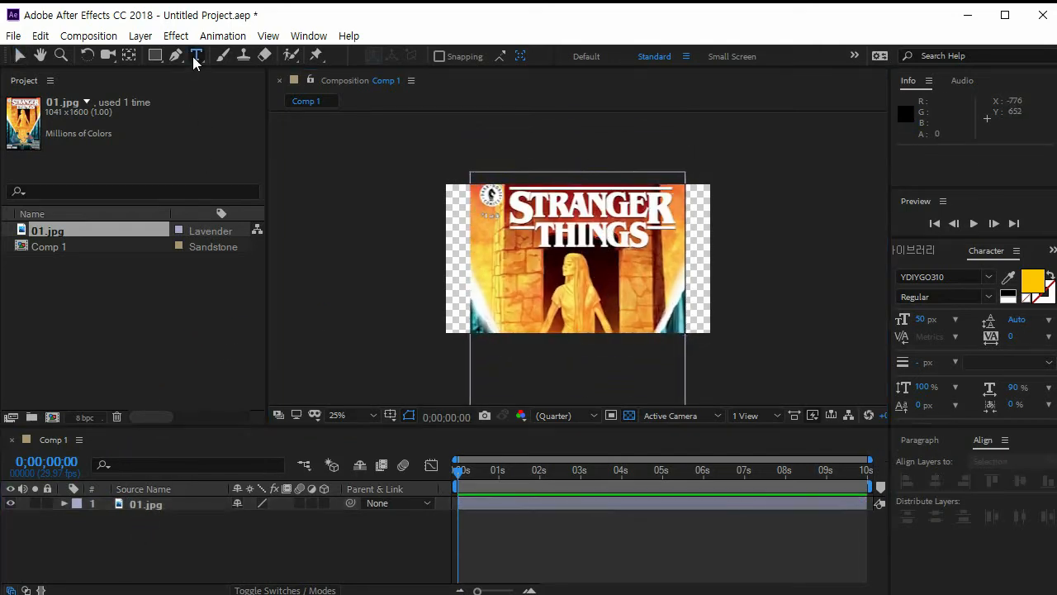
click(533, 264)
text(ATTE)
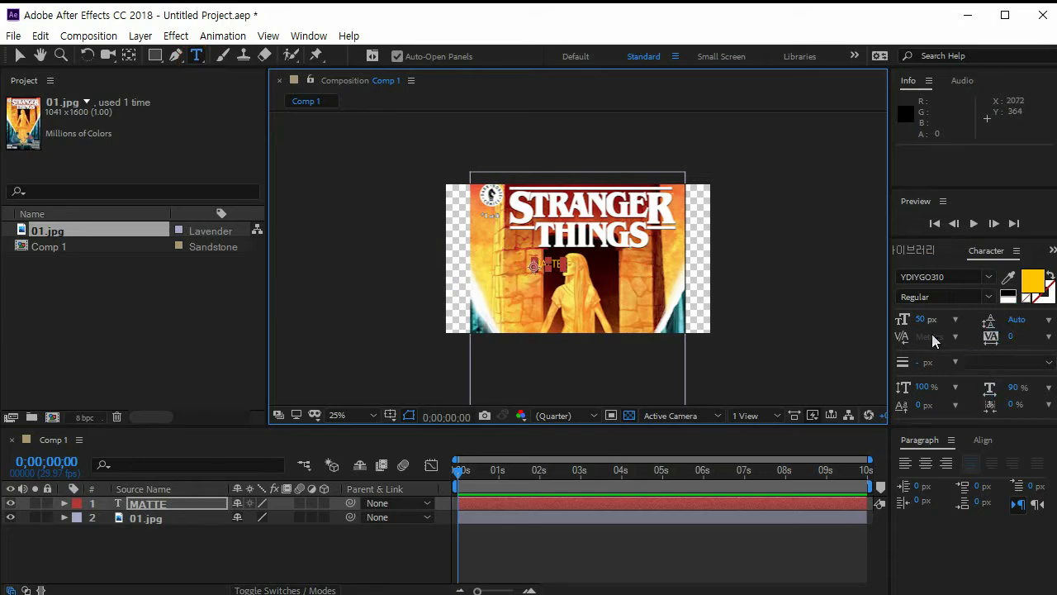
- Format the MATTE text as Arial Black, 254 px with black fill, and move it to about 216, 444
click(987, 278)
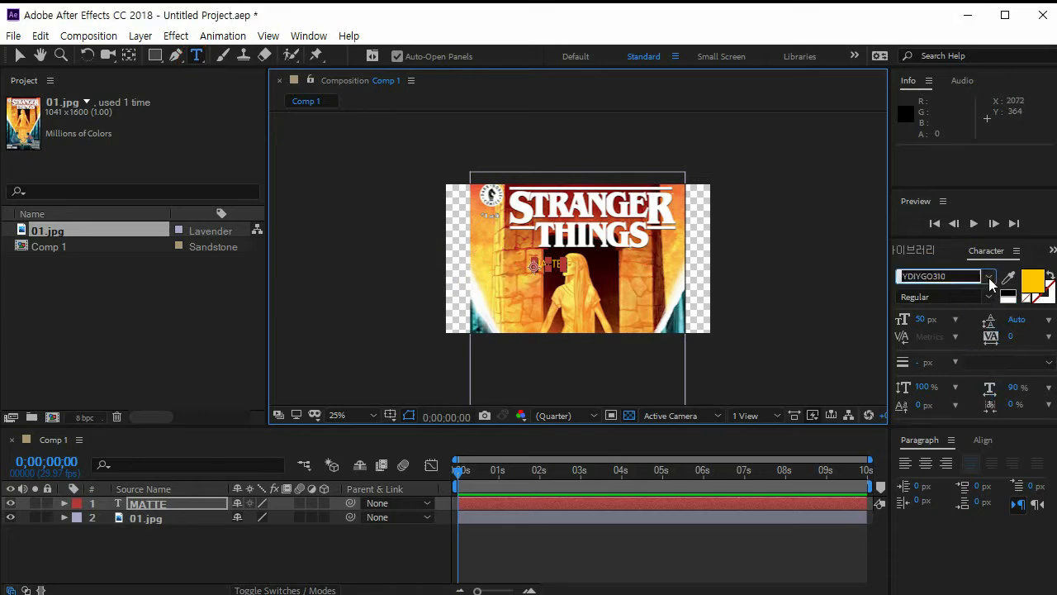
click(972, 494)
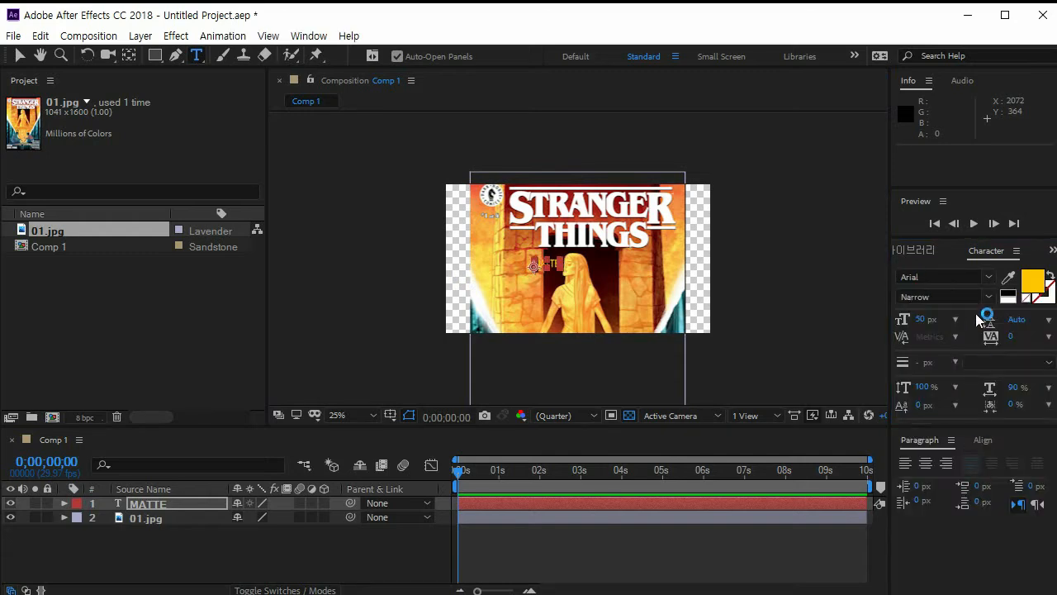
click(988, 297)
click(950, 456)
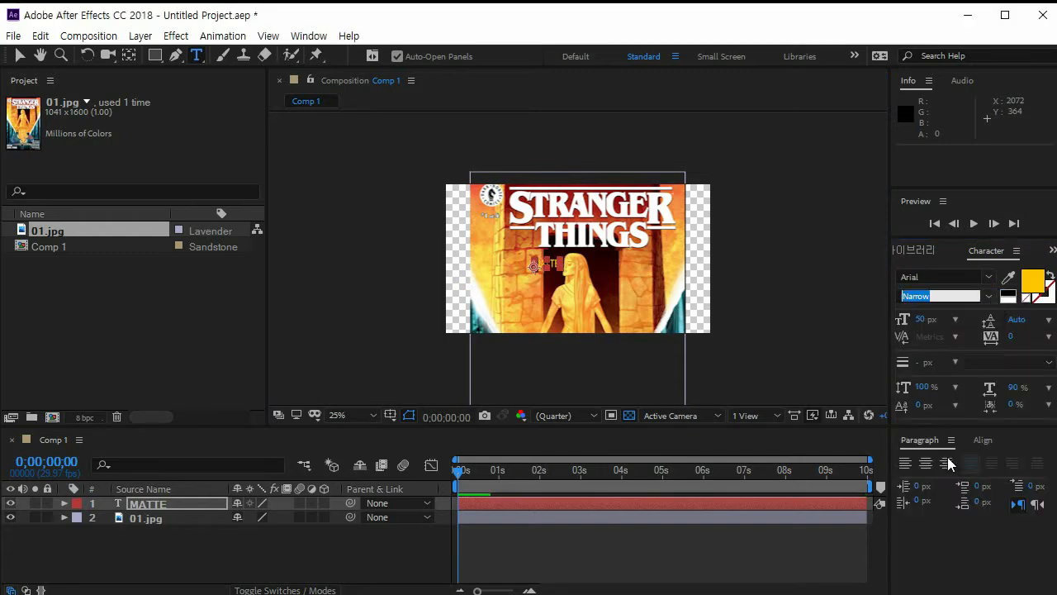
click(1007, 292)
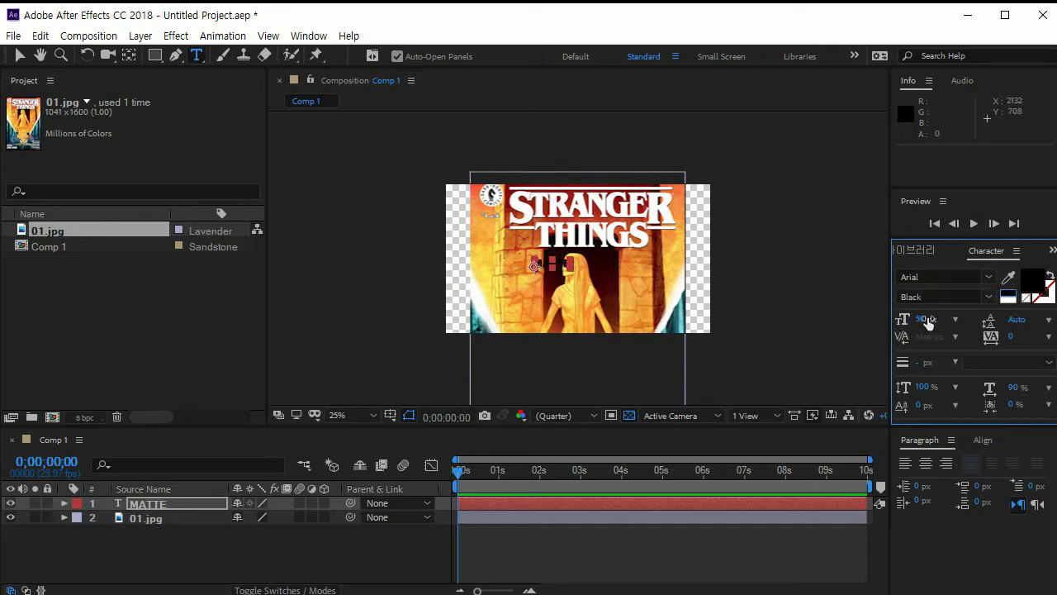
drag(918, 319, 1056, 320)
key(v)
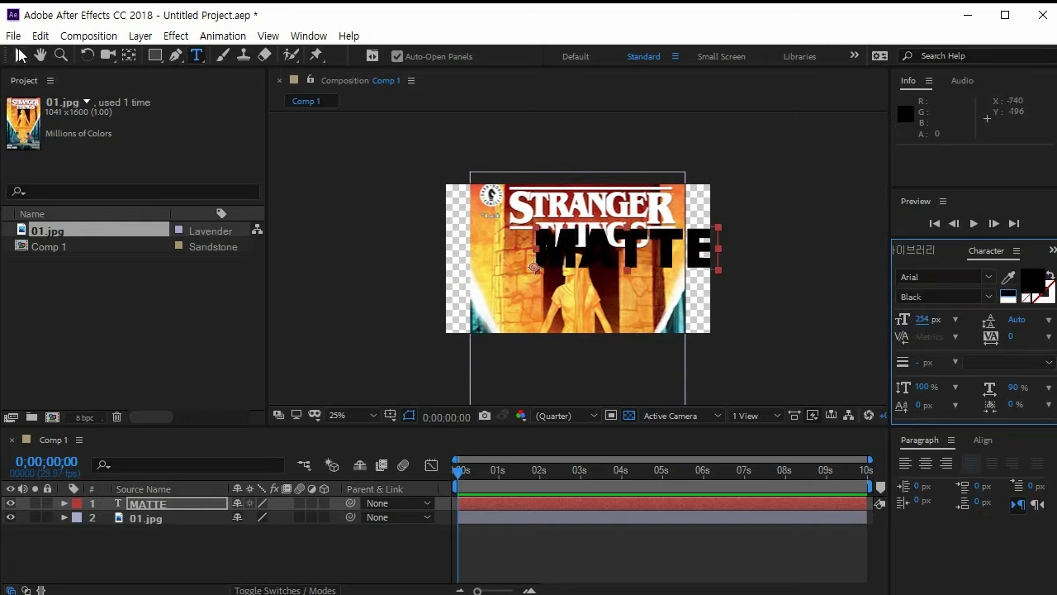
drag(675, 260, 630, 263)
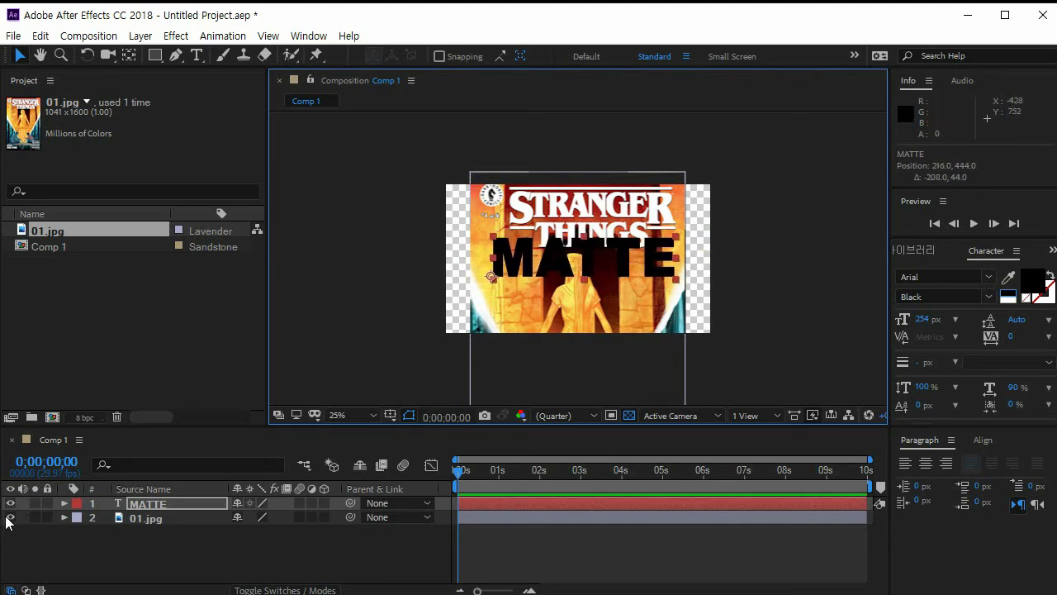
- Hide the 01.jpg layer and select the MATTE text layer
click(136, 518)
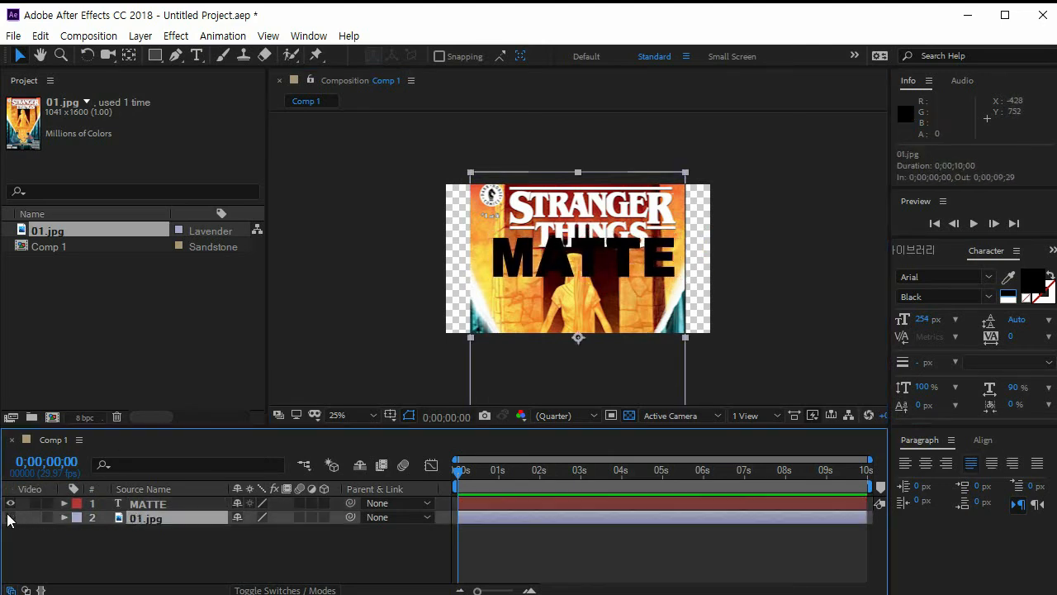
click(10, 517)
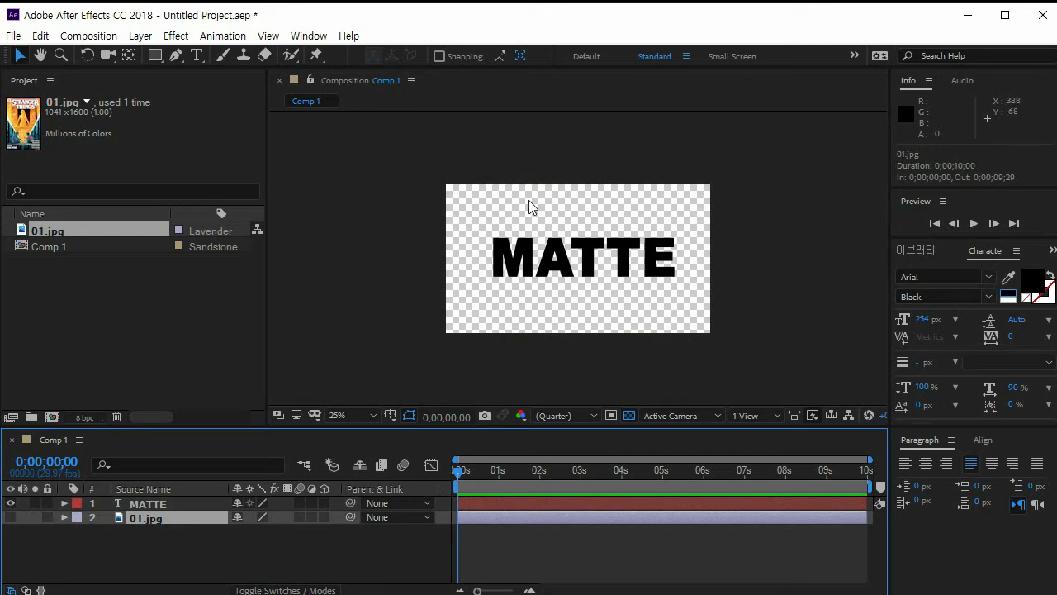
click(559, 252)
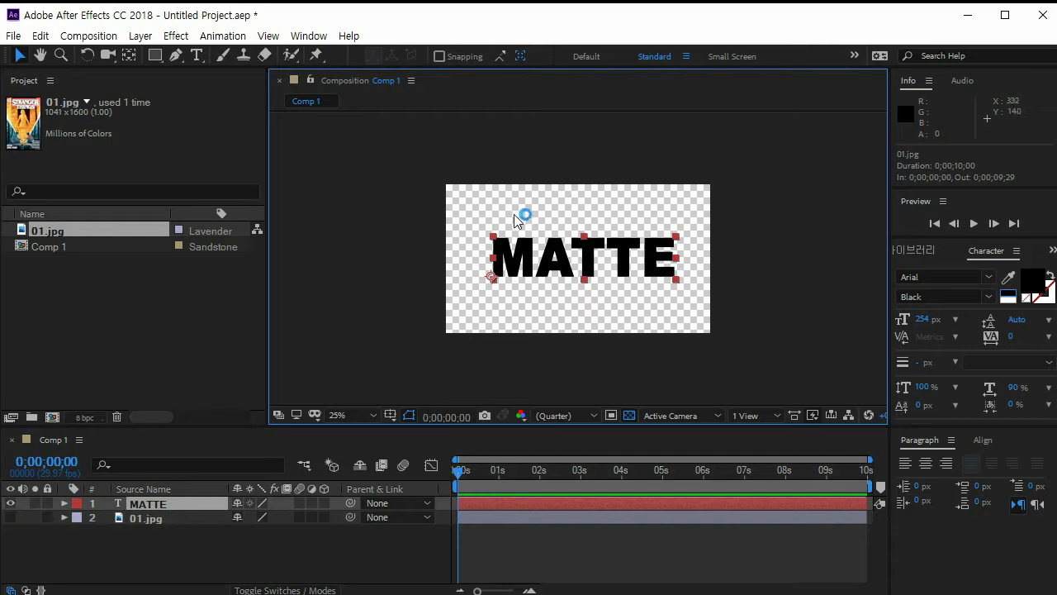
drag(570, 190, 510, 239)
drag(519, 188, 575, 215)
key(Escape)
mouse_move(617, 304)
mouse_down()
mouse_move(589, 312)
mouse_move(474, 279)
mouse_move(587, 193)
mouse_move(663, 208)
mouse_move(678, 270)
mouse_move(600, 322)
mouse_up()
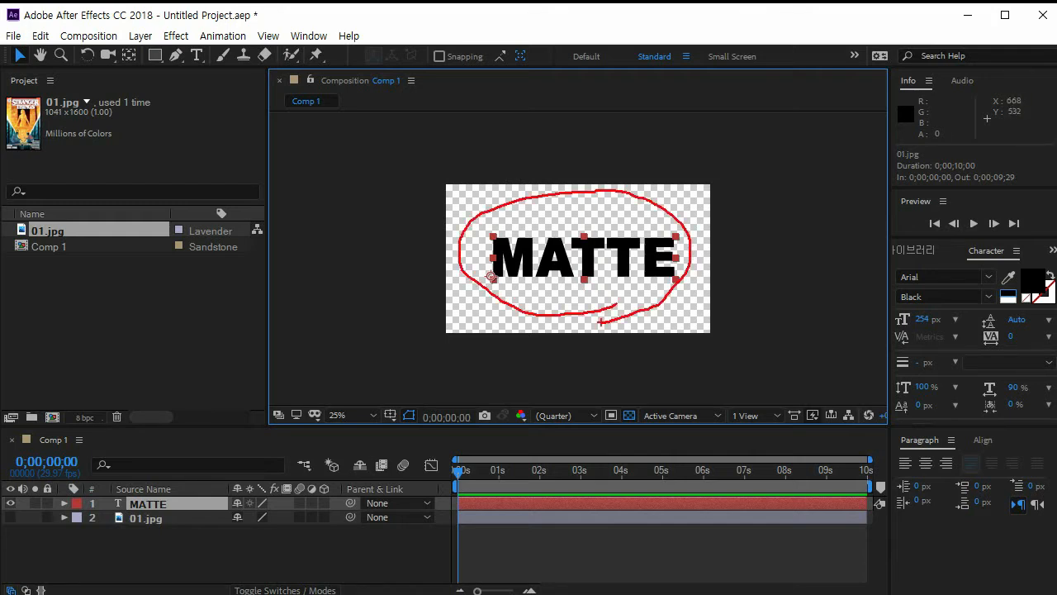
key(Escape)
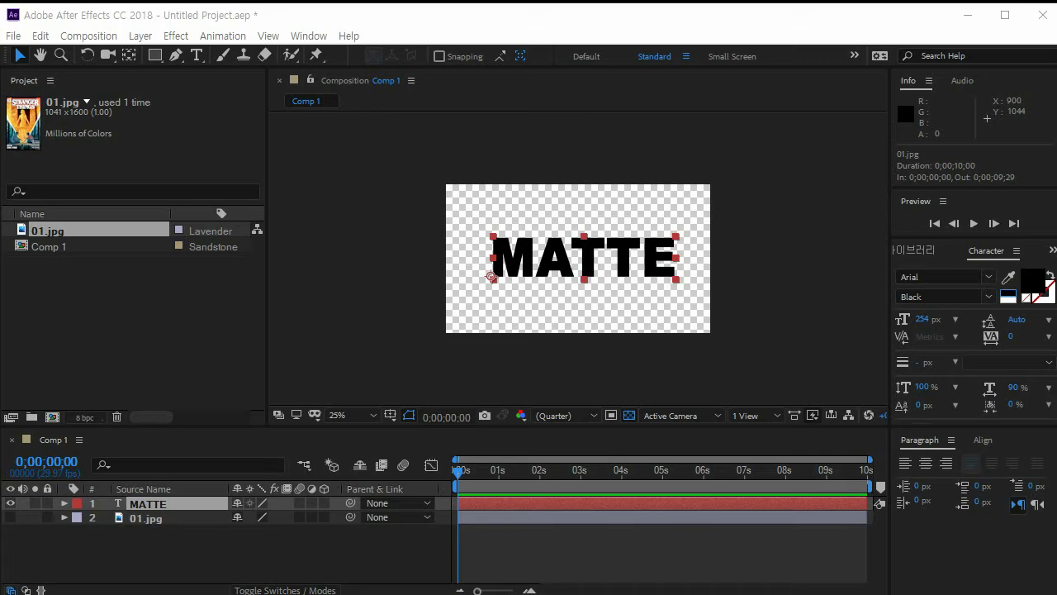
- Bring the Notepad note defining track matte into view and position it over the composition
drag(1056, 137, 288, 129)
drag(967, 267, 1056, 273)
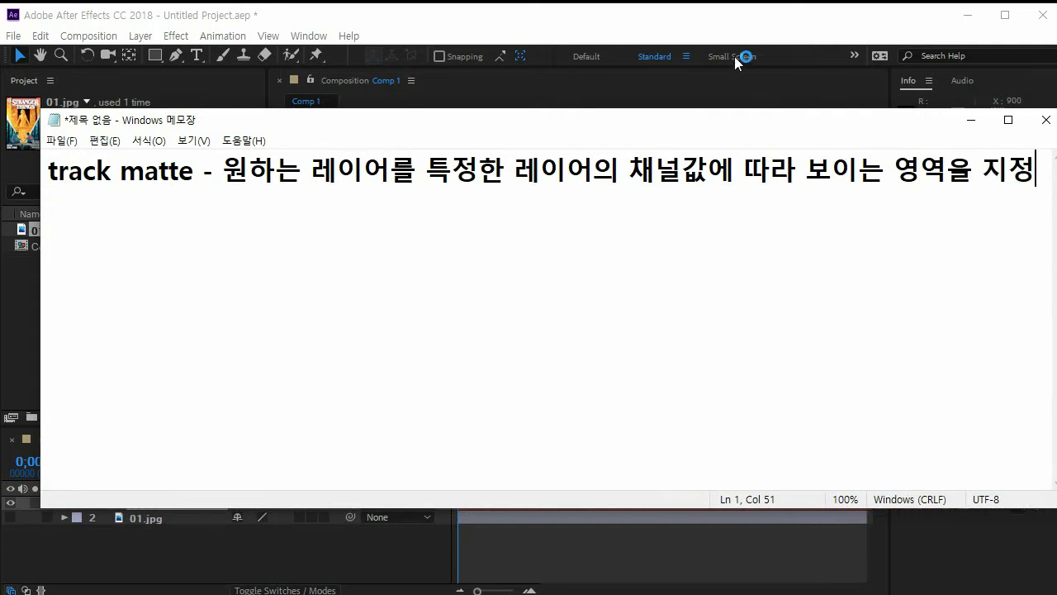
drag(785, 122, 757, 92)
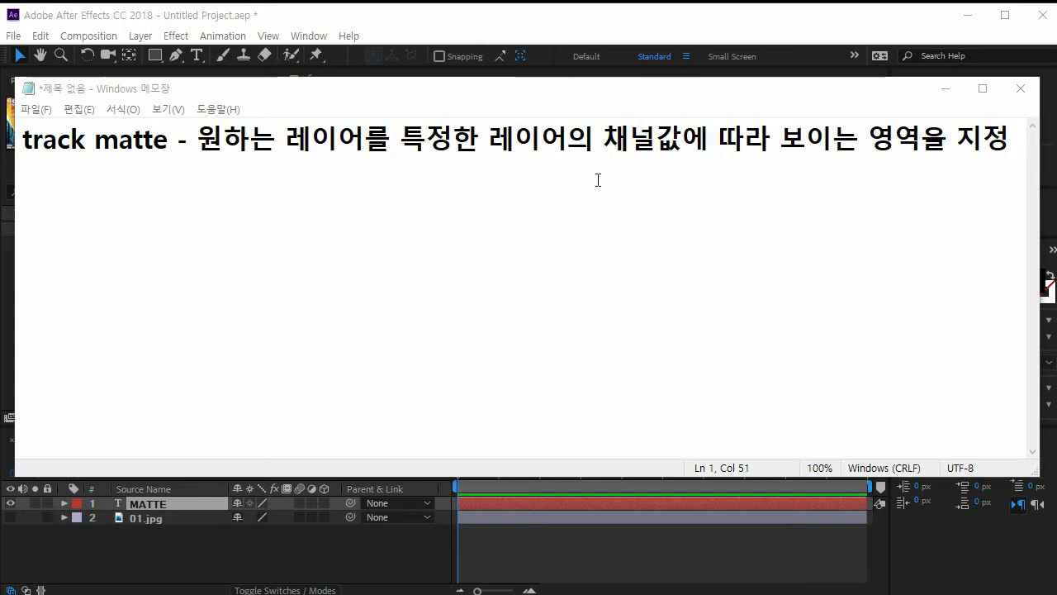
- Add a second line to the Notepad note: "보이고 싶은 레이어 - 하단 /영역의 정보를 가지고 있는 채널 레이어 - 상단"
click(526, 224)
key(End)
key(Return)
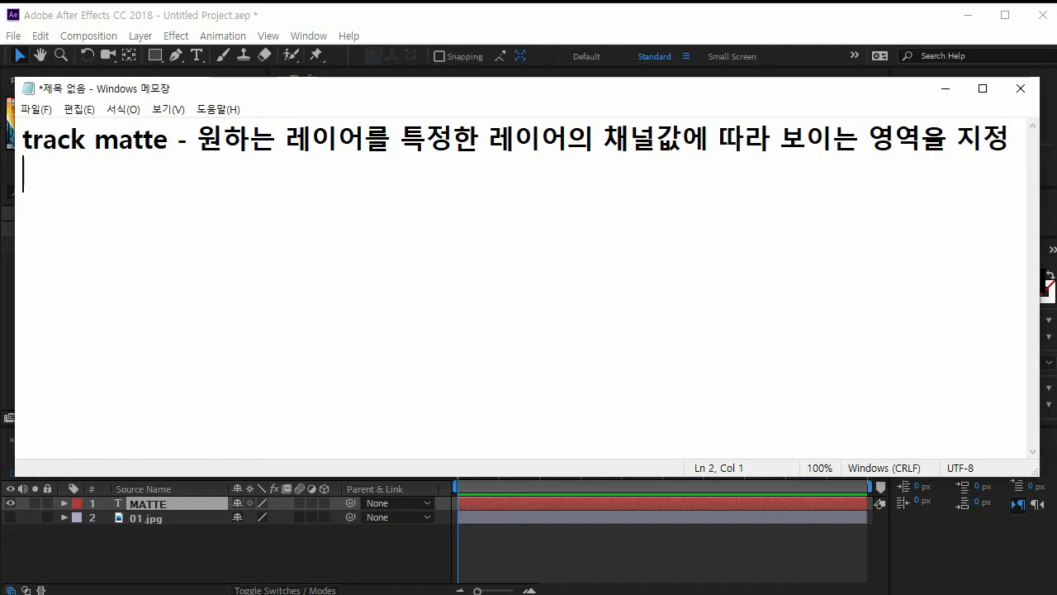
text(보이고 싶은 레이어 - 하단 /영역의 정보를 가지고 있는 채널 레이어 - 상단)
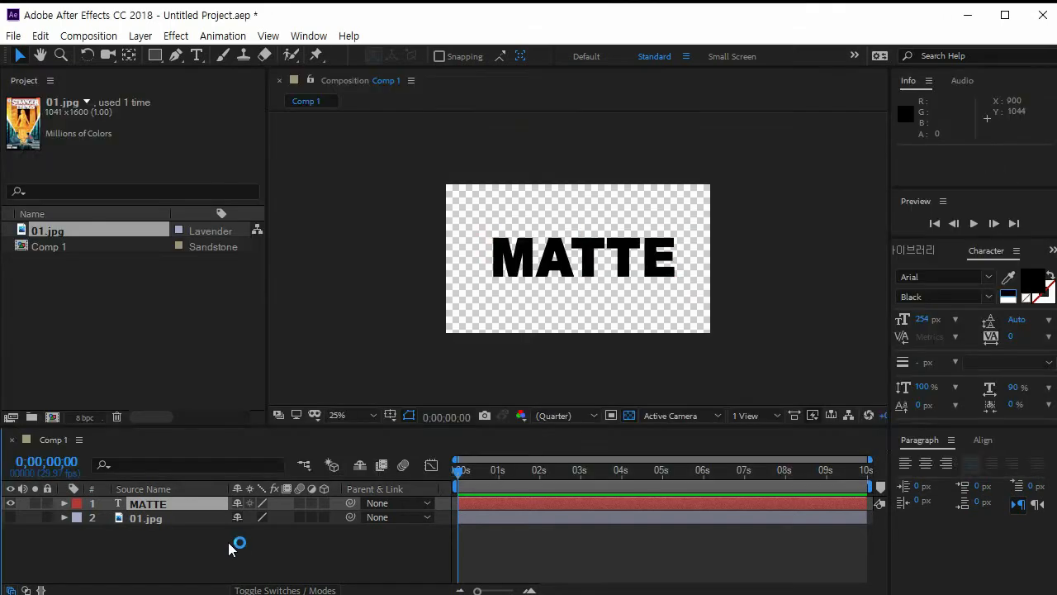
- Switch back to After Effects and select the MATTE text in the composition
click(237, 545)
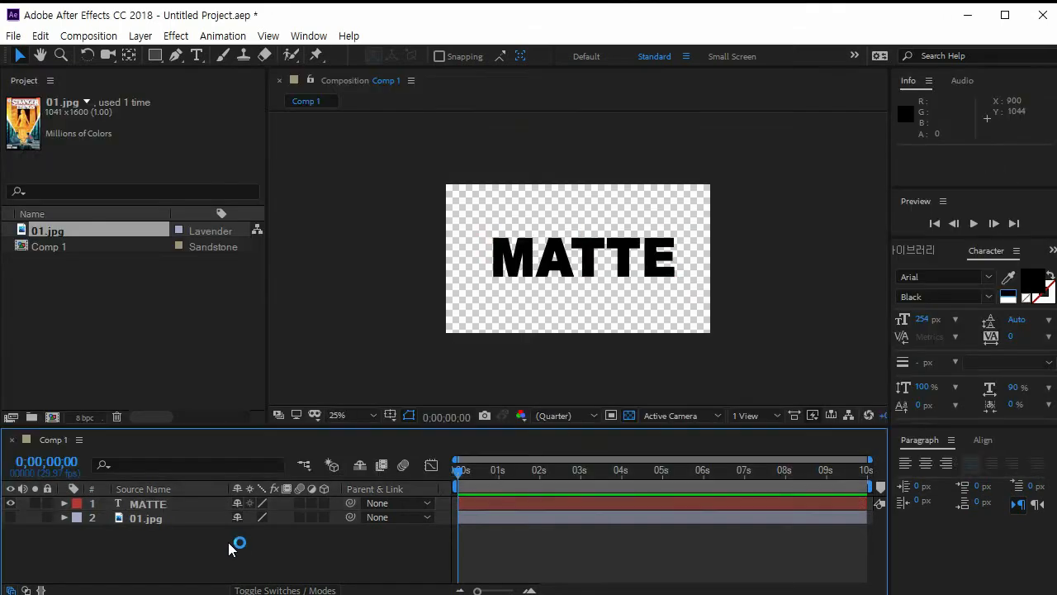
click(618, 263)
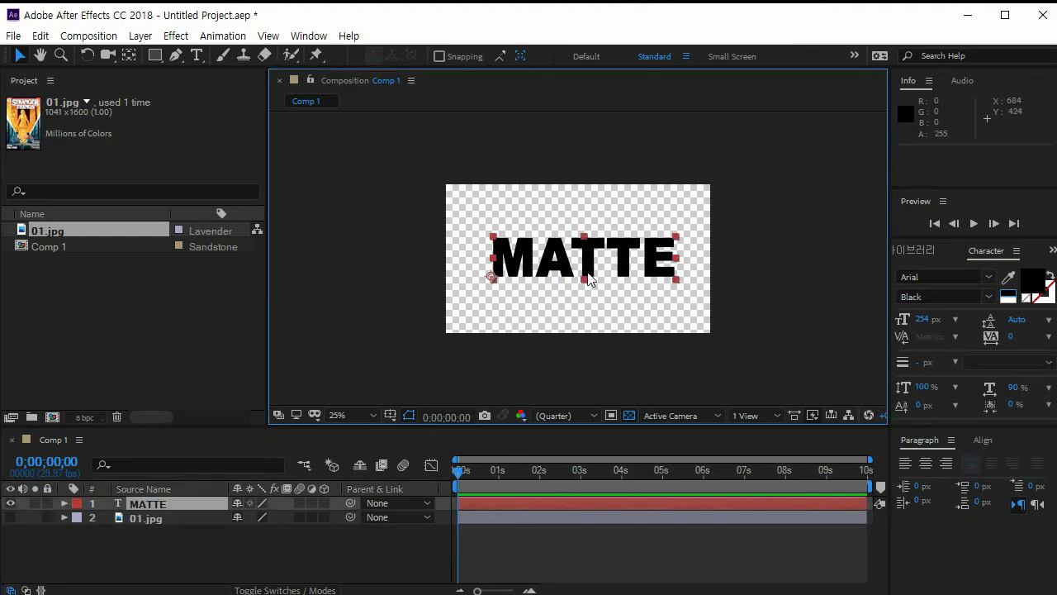
key(ctrl+2)
mouse_move(528, 223)
mouse_down()
mouse_move(535, 171)
mouse_move(554, 219)
mouse_move(554, 206)
mouse_up()
mouse_move(552, 173)
mouse_down()
mouse_move(593, 220)
mouse_move(585, 223)
mouse_up()
mouse_move(584, 176)
mouse_down()
mouse_move(590, 201)
mouse_move(618, 208)
mouse_move(641, 190)
mouse_move(636, 213)
mouse_up()
drag(646, 222, 672, 213)
mouse_move(676, 252)
mouse_down()
mouse_move(740, 252)
mouse_move(748, 216)
mouse_move(782, 263)
mouse_up()
mouse_move(798, 217)
mouse_down()
mouse_move(805, 249)
mouse_move(812, 240)
mouse_move(812, 271)
mouse_move(828, 252)
mouse_move(829, 271)
mouse_move(842, 217)
mouse_move(834, 261)
mouse_up()
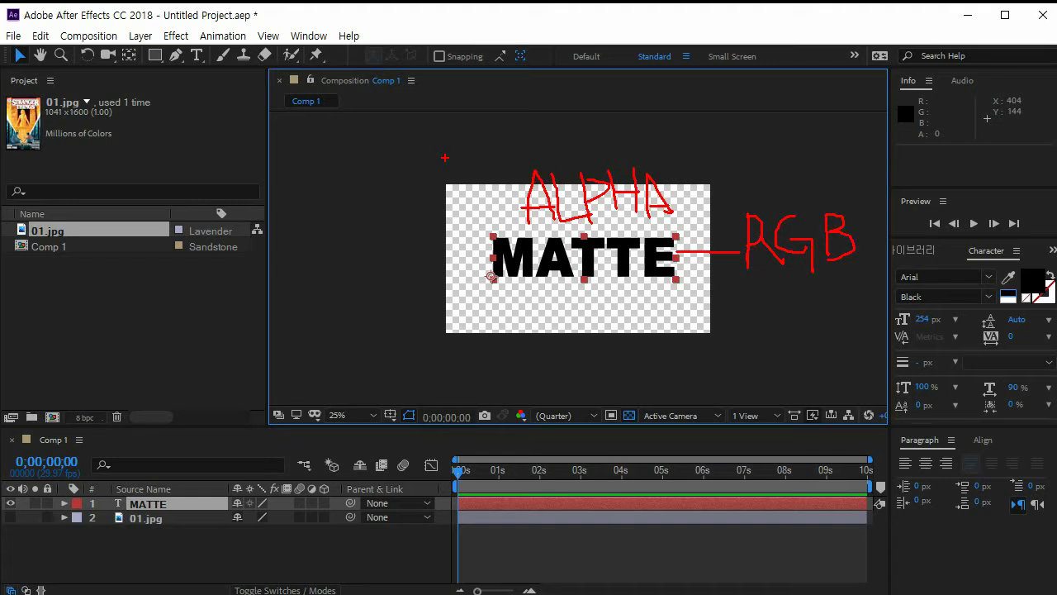
mouse_move(467, 188)
mouse_down()
mouse_move(485, 223)
mouse_move(499, 205)
mouse_up()
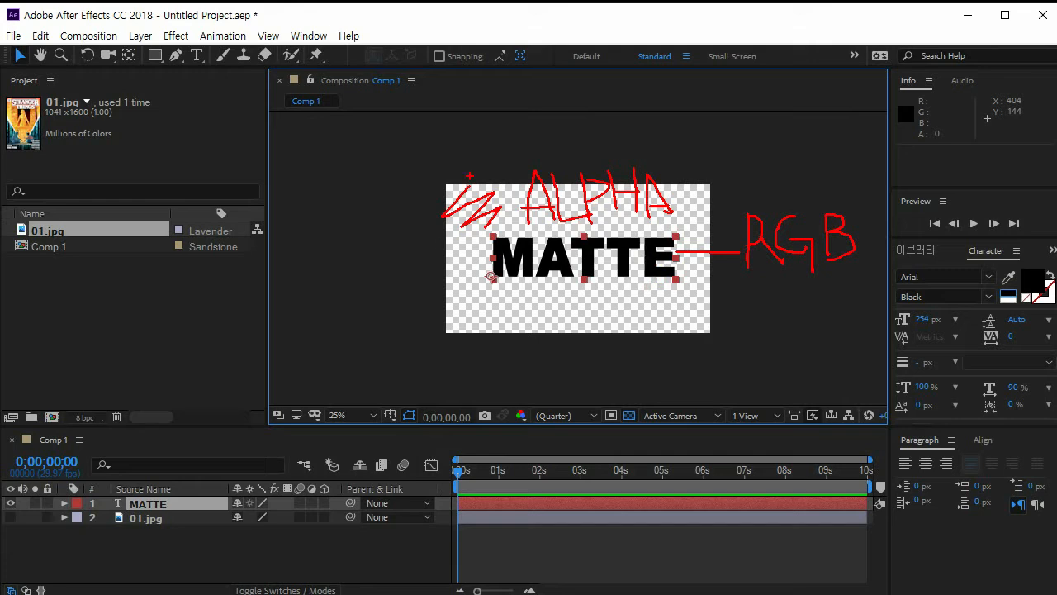
key(Escape)
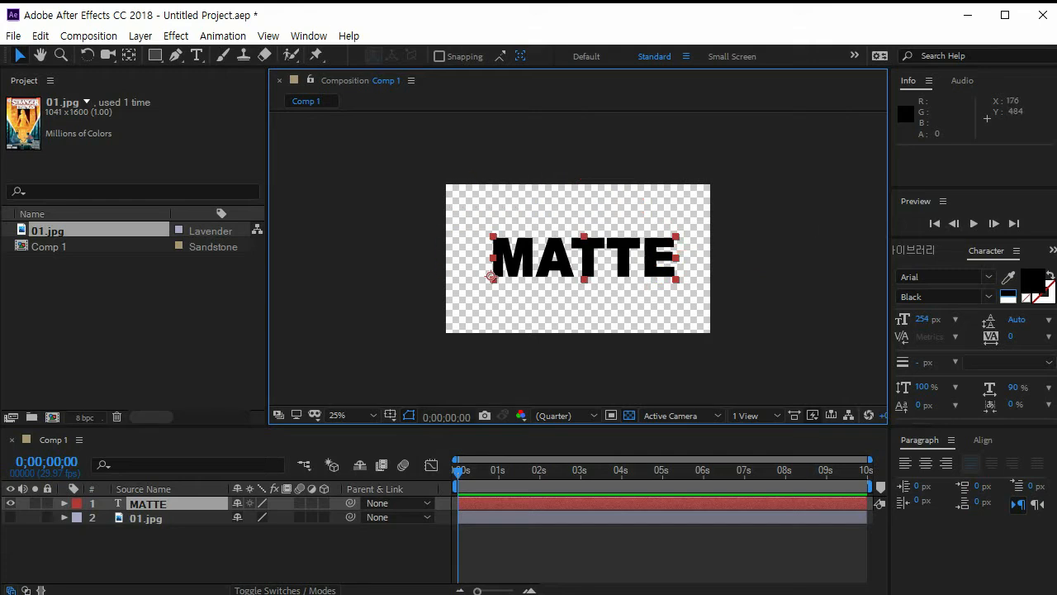
- Switch to the Notepad note and add a third line: "알파매트 - 투명한 영역은 안보이게 RGB채널은 보이는 영역"
key(alt+Tab)
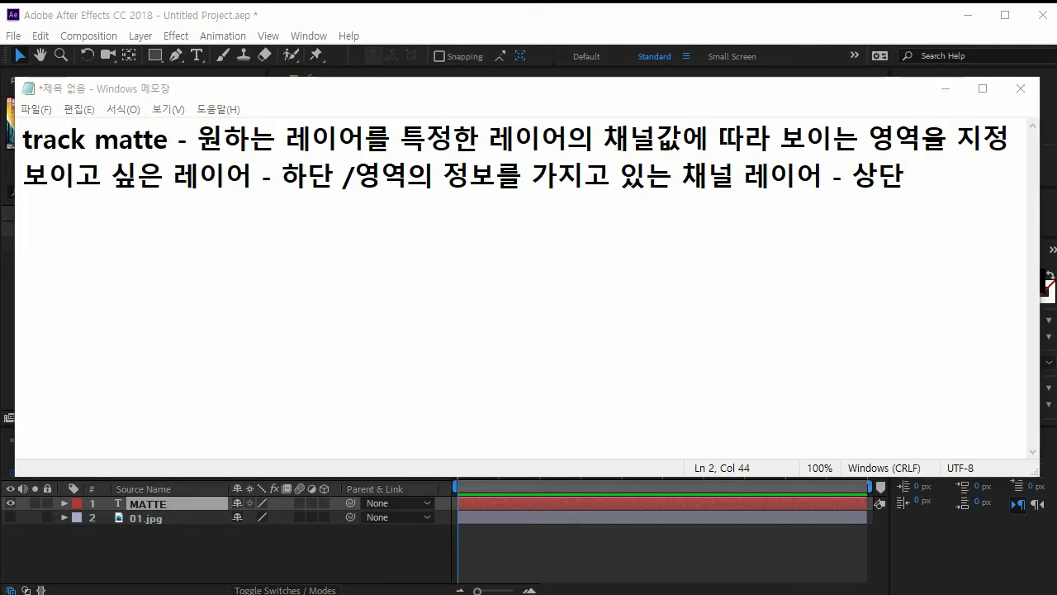
click(938, 197)
key(Return)
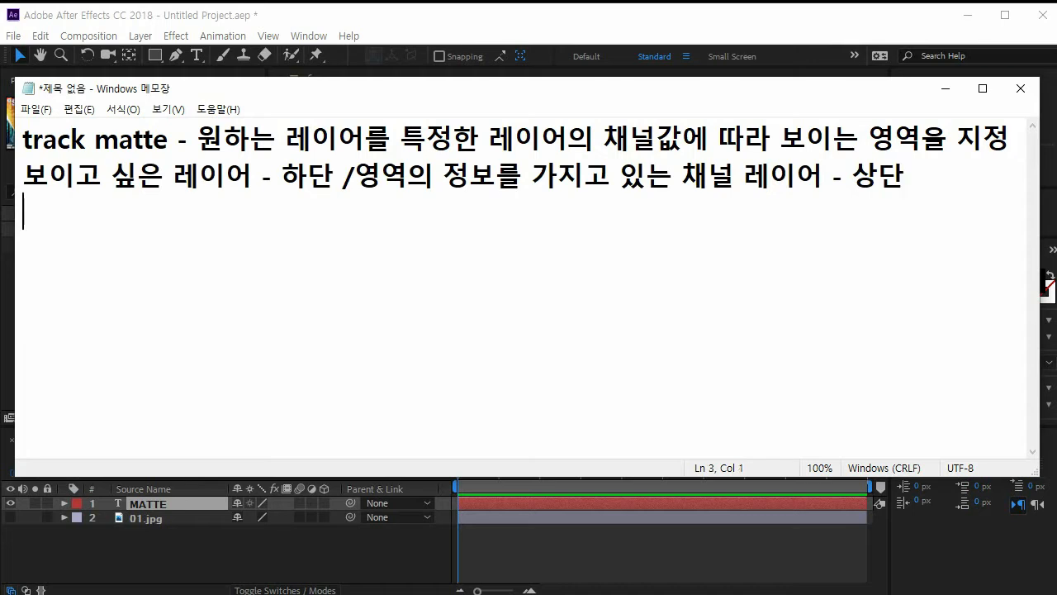
text(알파매트 - 투명한 영역은 안보이게 RGB채널은 보이는 영역)
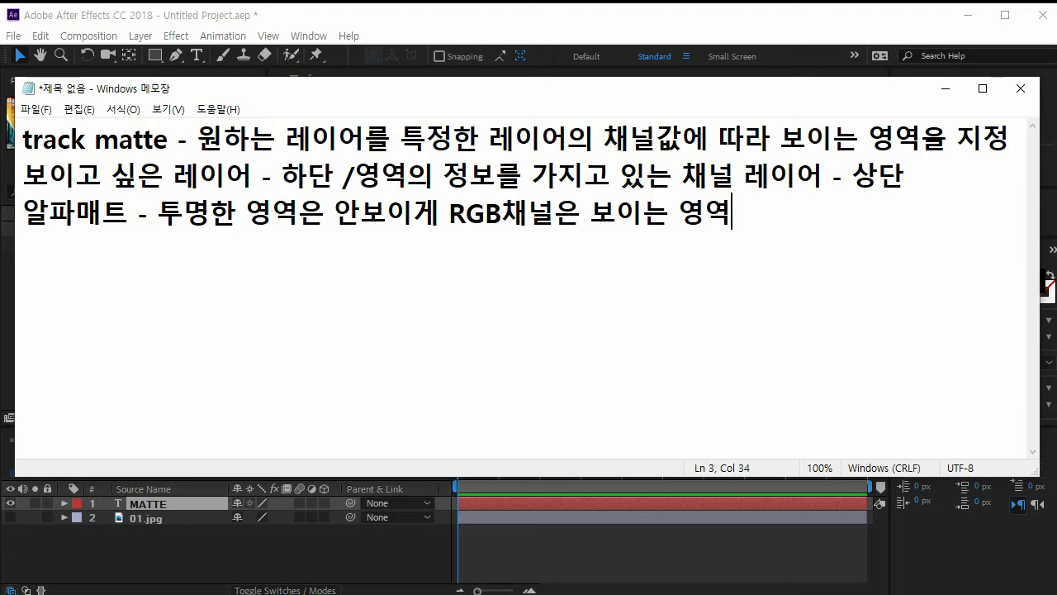
- Return to After Effects, make the 01.jpg layer visible and move it up to about 678, -60 behind the MATTE text
click(58, 553)
click(11, 518)
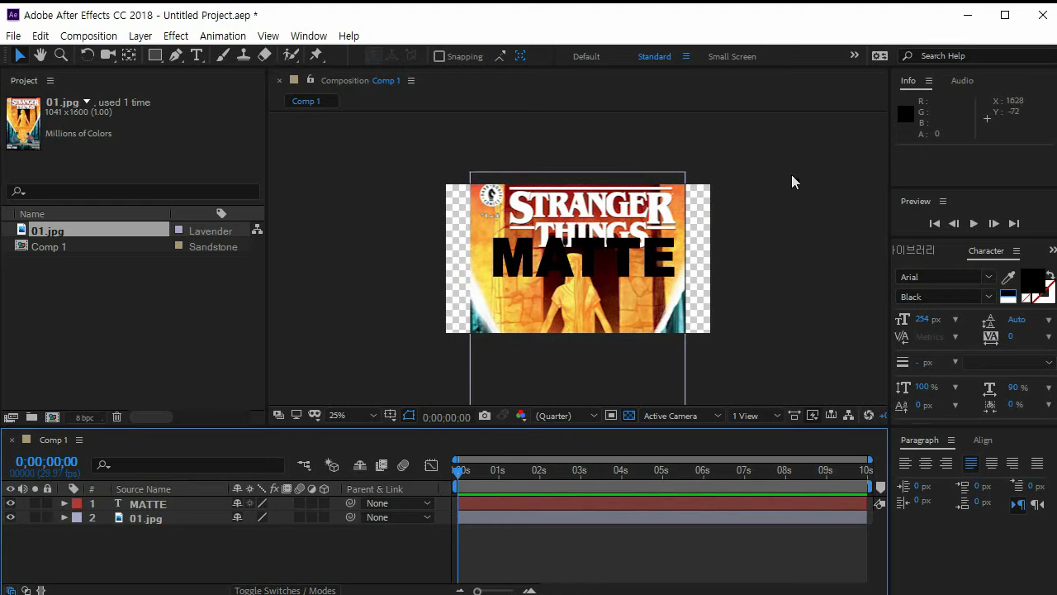
drag(629, 309, 637, 150)
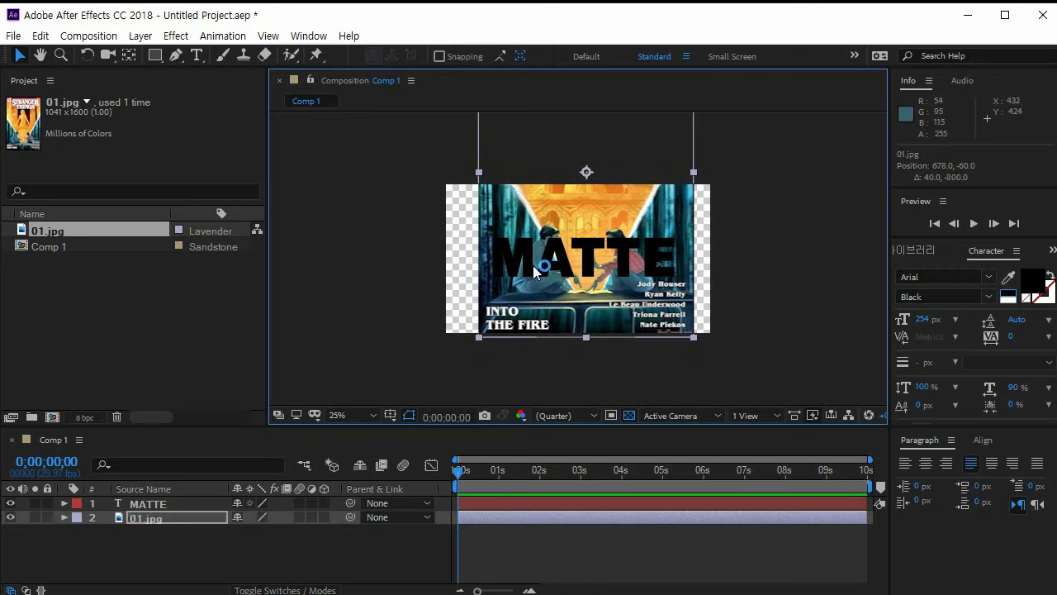
key(period)
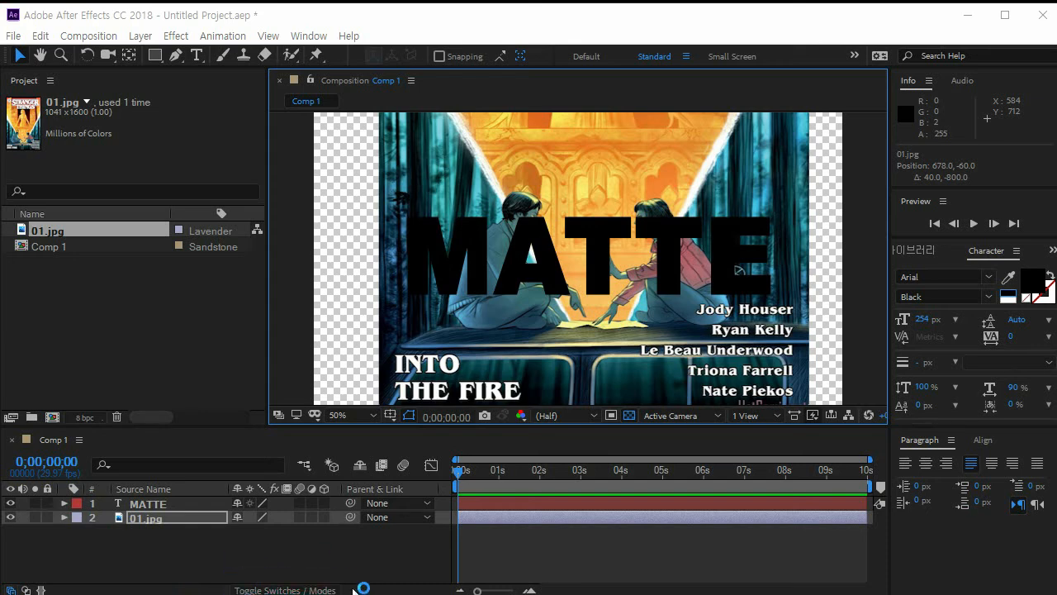
- Show the Mode and TrkMat columns for the layers of Comp 1
click(339, 564)
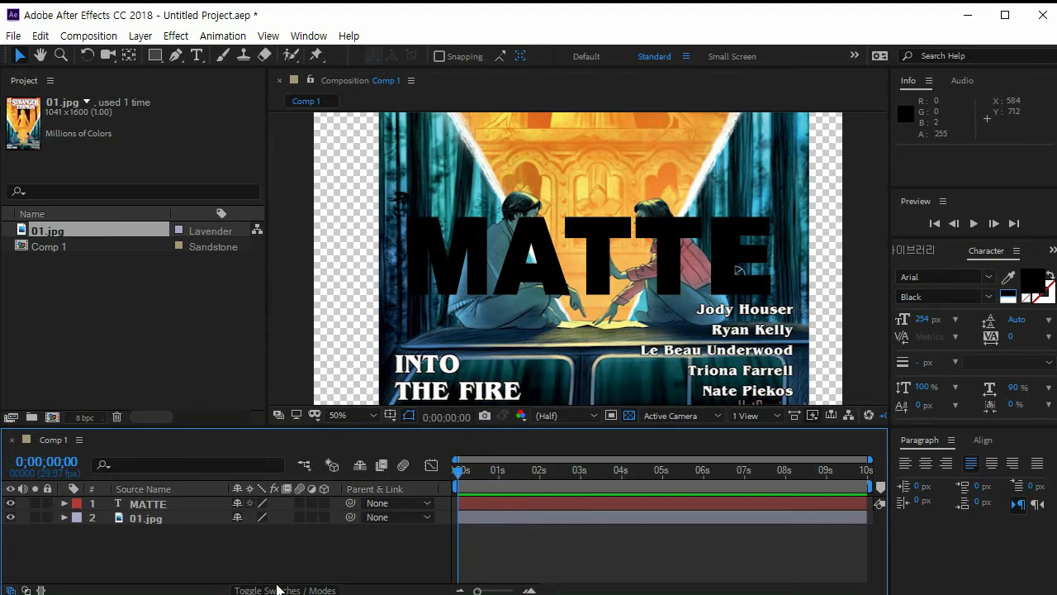
click(277, 588)
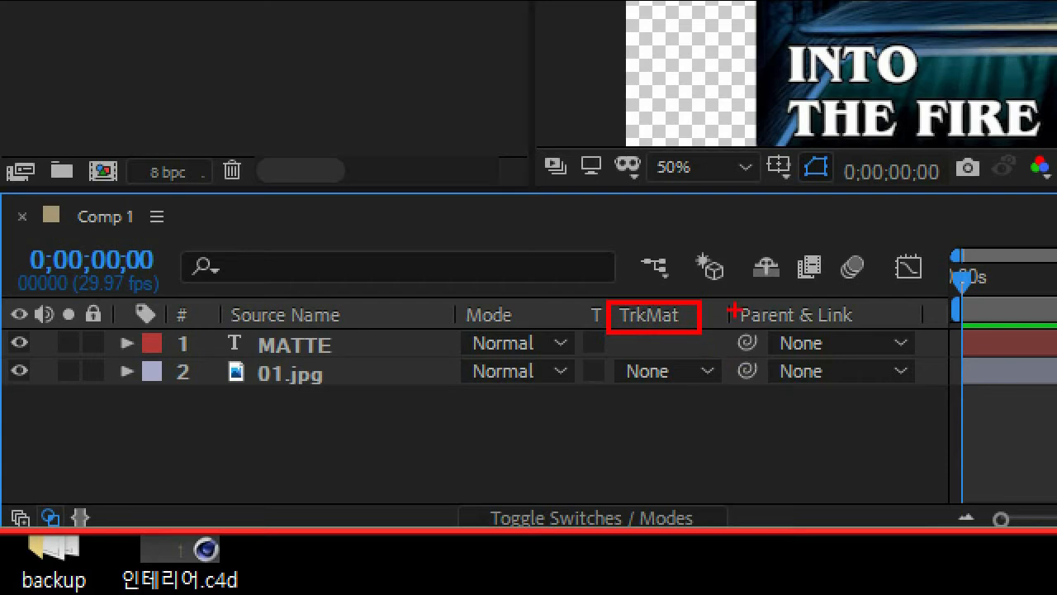
mouse_move(730, 318)
mouse_down()
mouse_move(705, 339)
mouse_move(719, 316)
mouse_move(684, 366)
mouse_move(765, 335)
mouse_up()
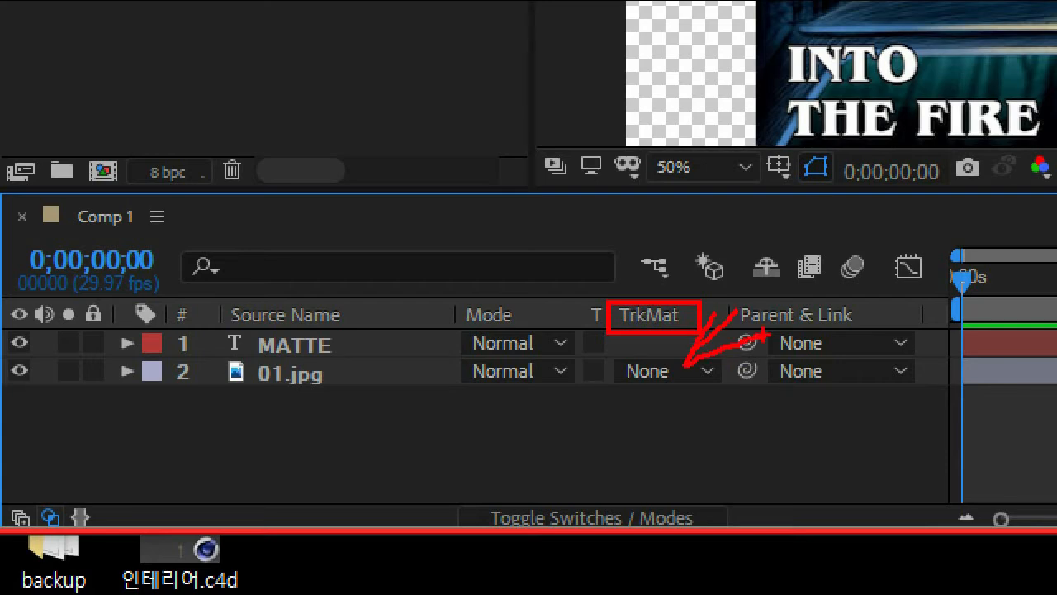
drag(616, 347, 674, 346)
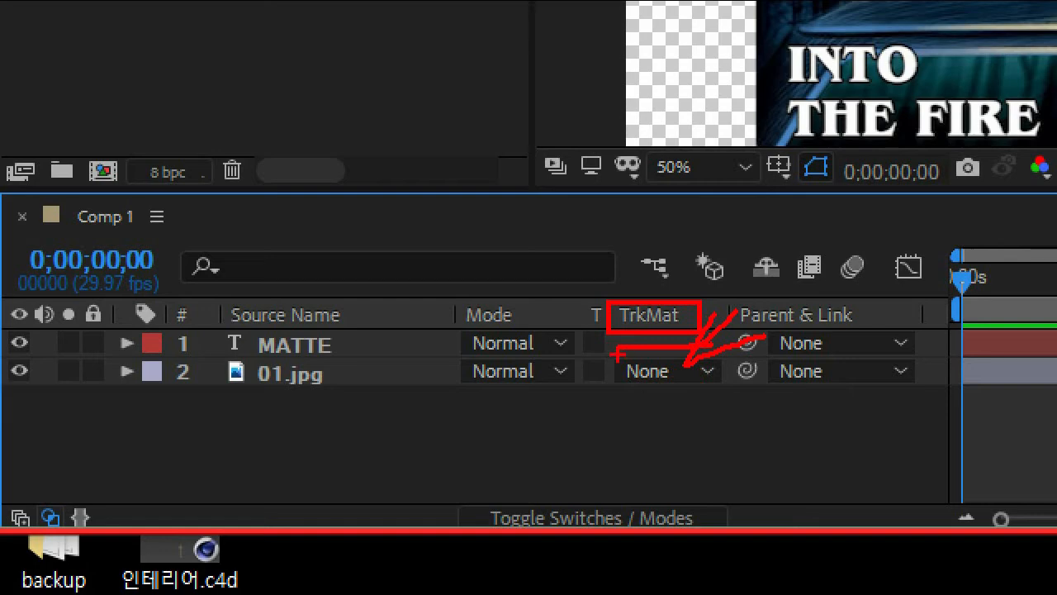
mouse_move(323, 394)
mouse_down()
mouse_move(295, 412)
mouse_move(285, 367)
mouse_move(323, 355)
mouse_move(331, 377)
mouse_move(308, 417)
mouse_up()
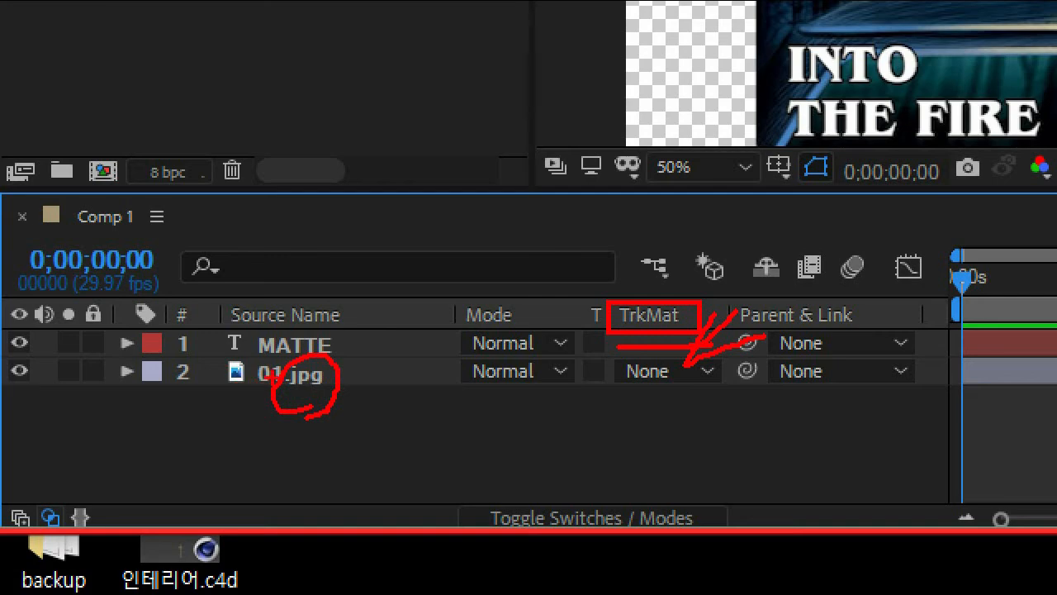
drag(279, 384, 228, 384)
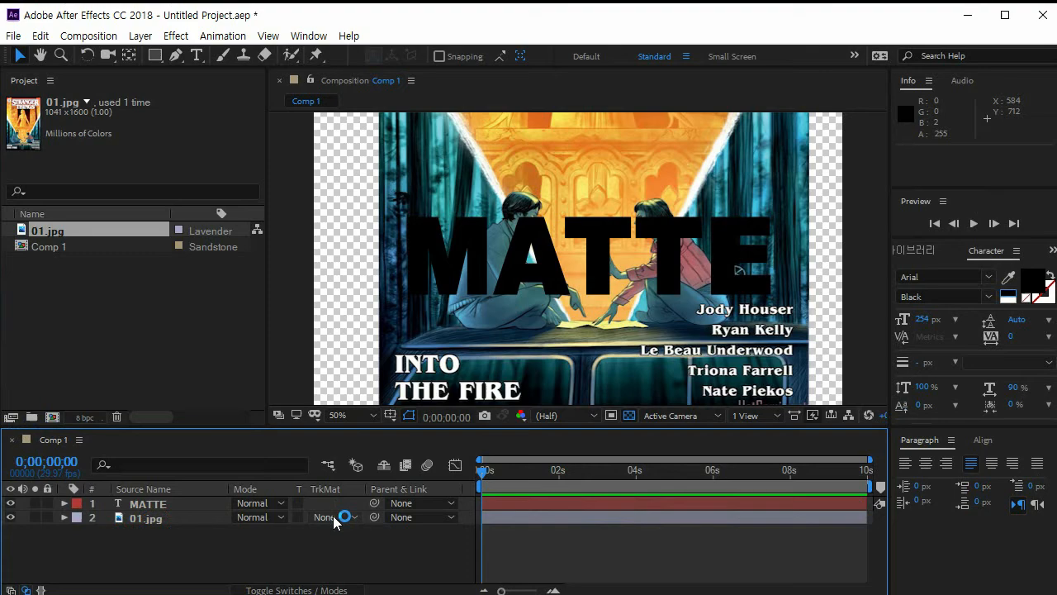
- Set the 01.jpg layer's track matte to Alpha Matte "MATTE" and shift the image to about 692, -34
click(333, 519)
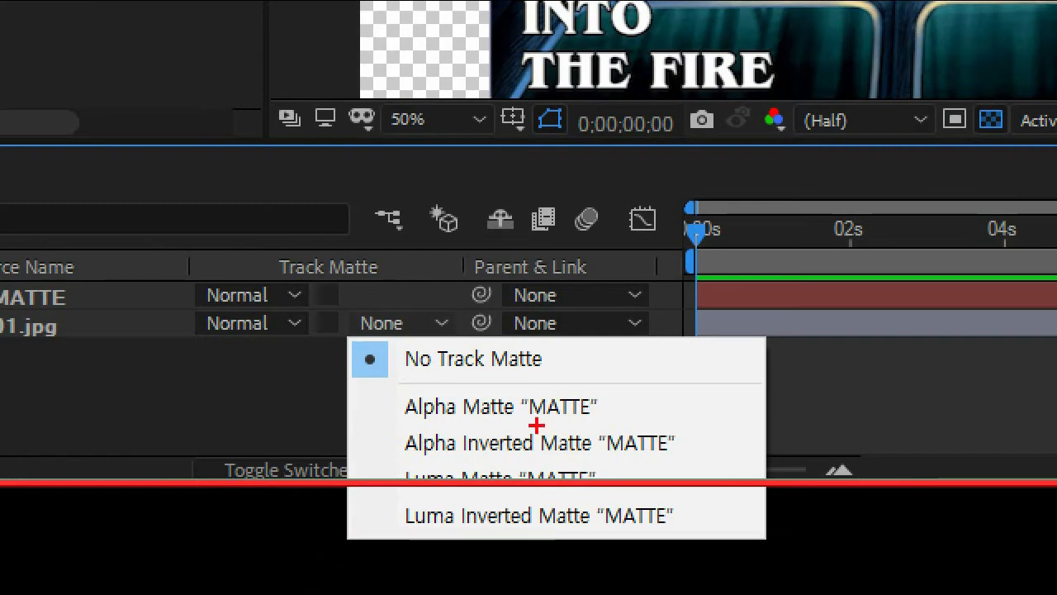
key(Escape)
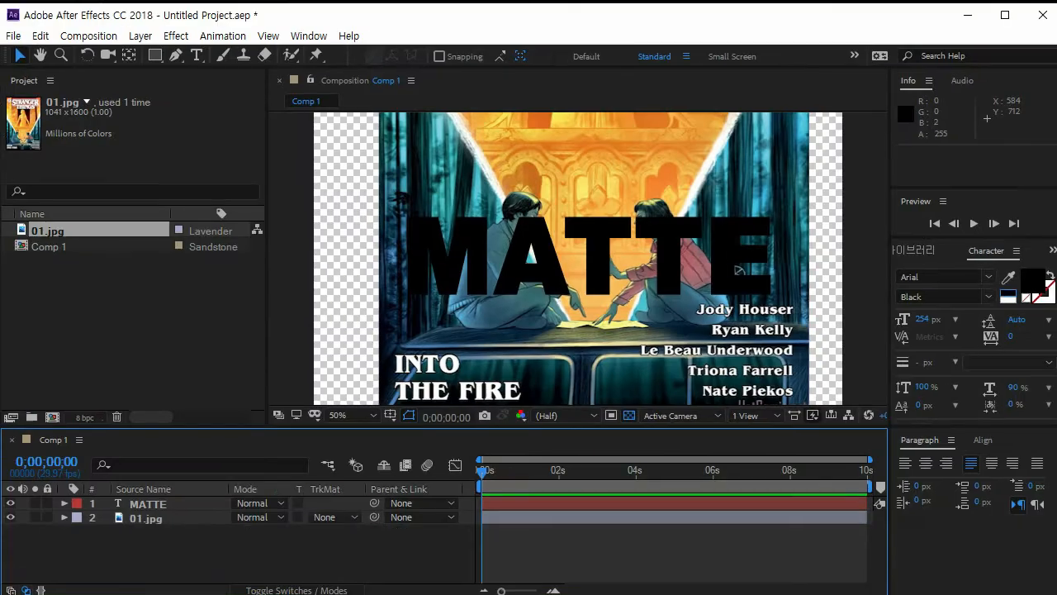
click(326, 517)
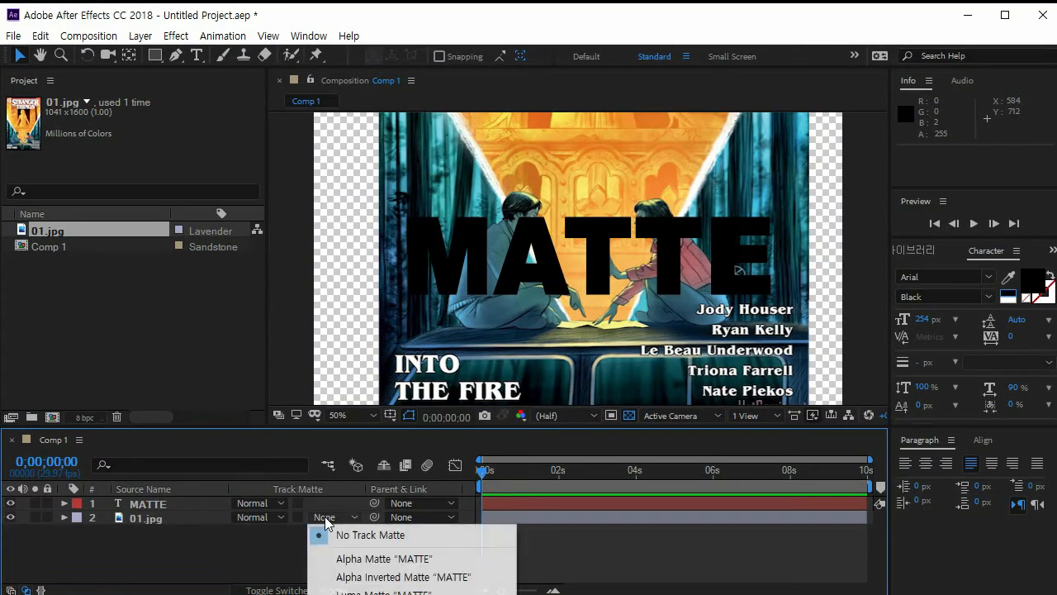
click(344, 560)
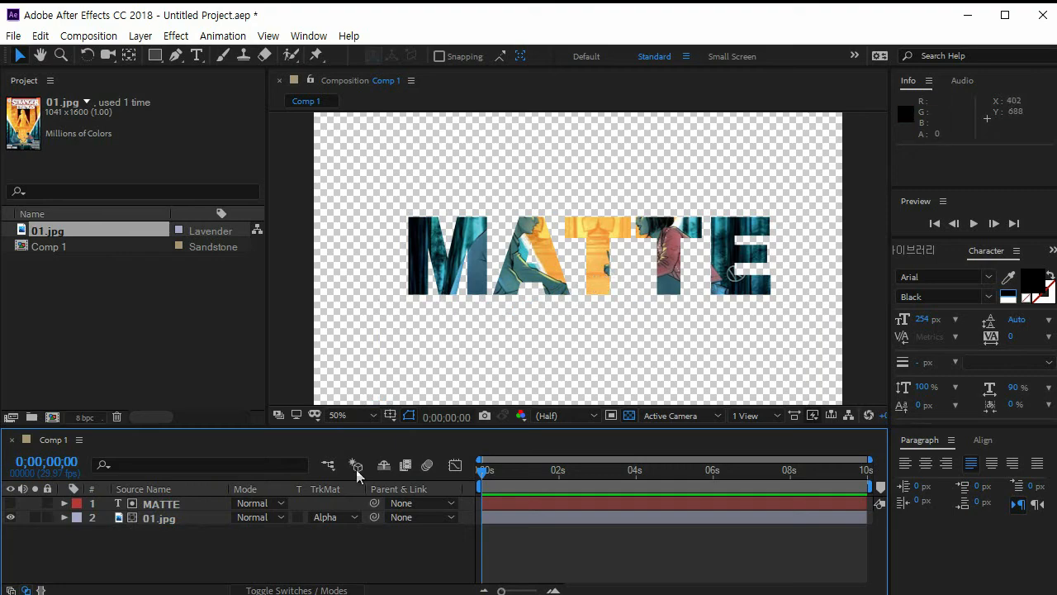
click(163, 518)
drag(529, 288, 570, 339)
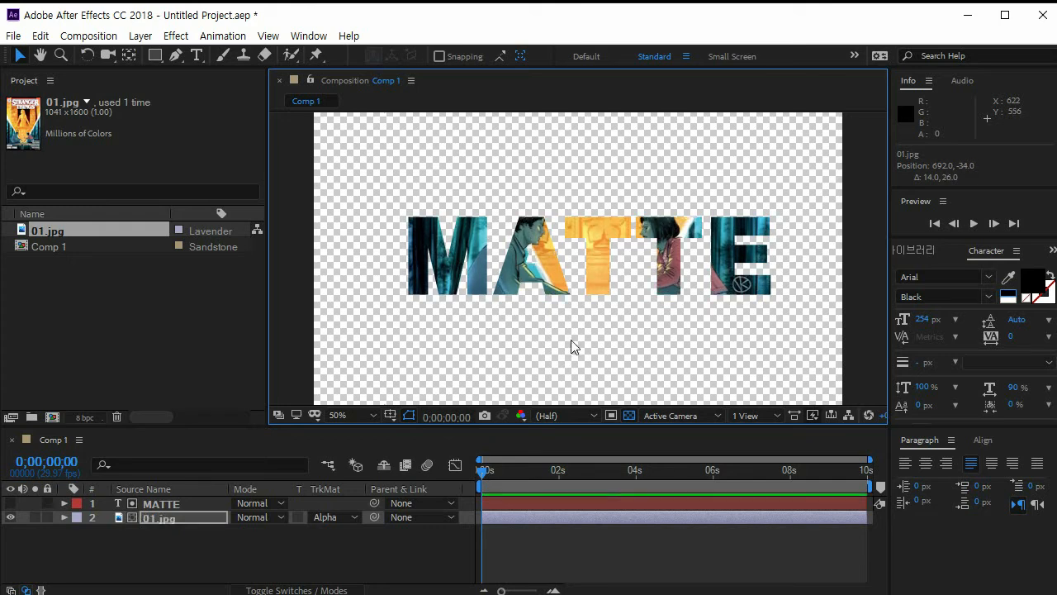
- Set the 01.jpg layer's track matte to Alpha Inverted Matte "MATTE" and shift the image to about 658, 6
click(326, 516)
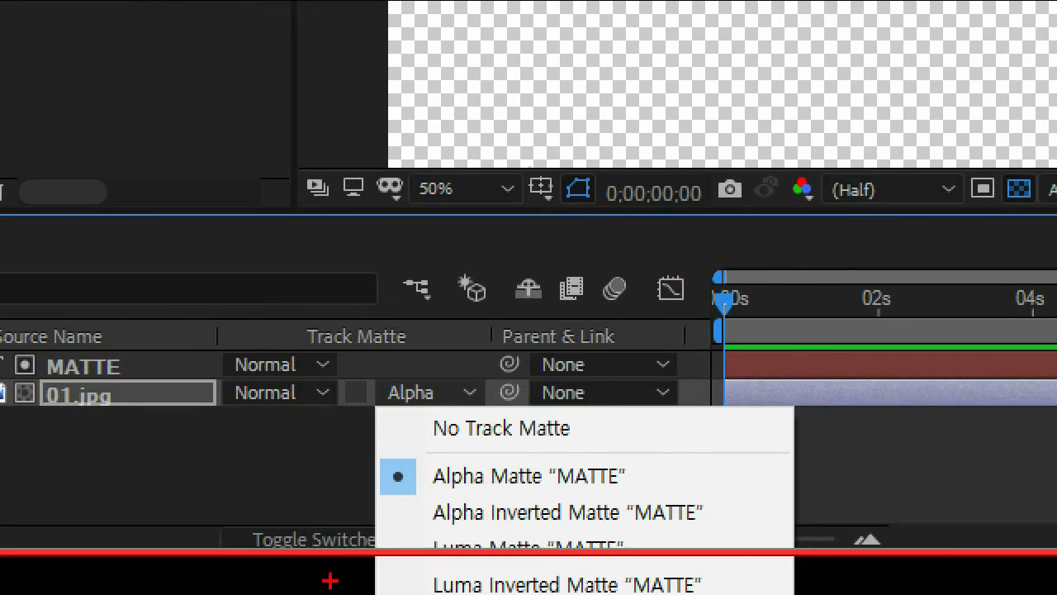
mouse_move(422, 525)
mouse_down()
mouse_move(559, 516)
mouse_move(679, 526)
mouse_up()
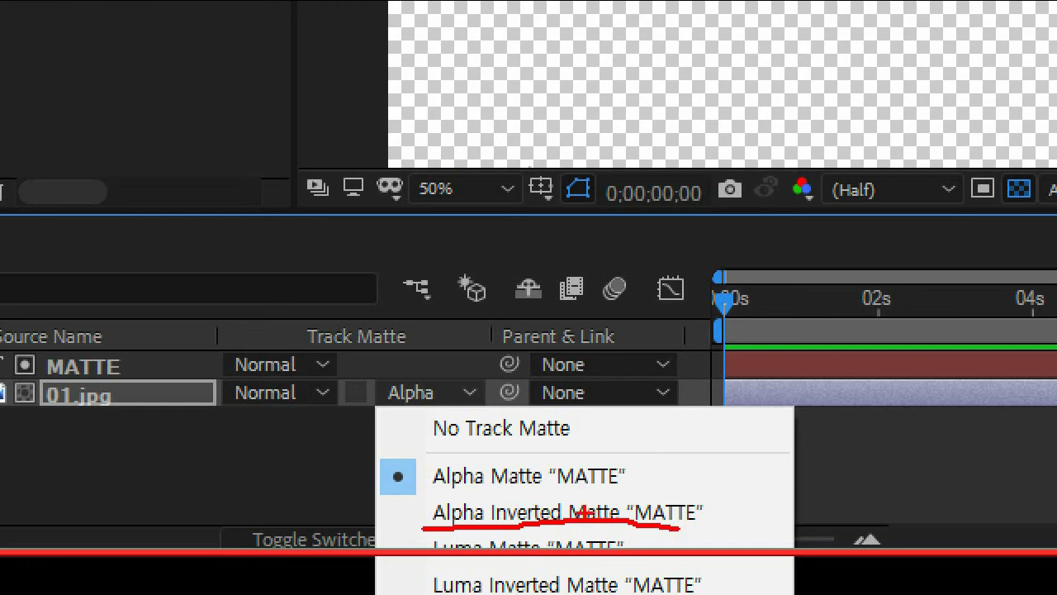
mouse_move(551, 529)
mouse_down()
mouse_move(477, 493)
mouse_move(588, 515)
mouse_up()
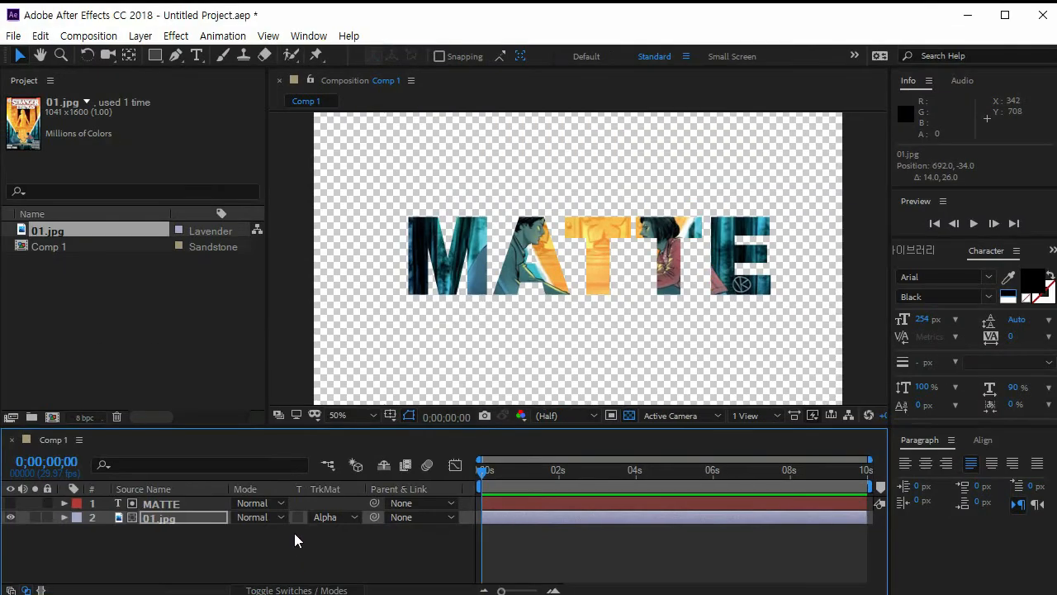
click(437, 395)
click(396, 507)
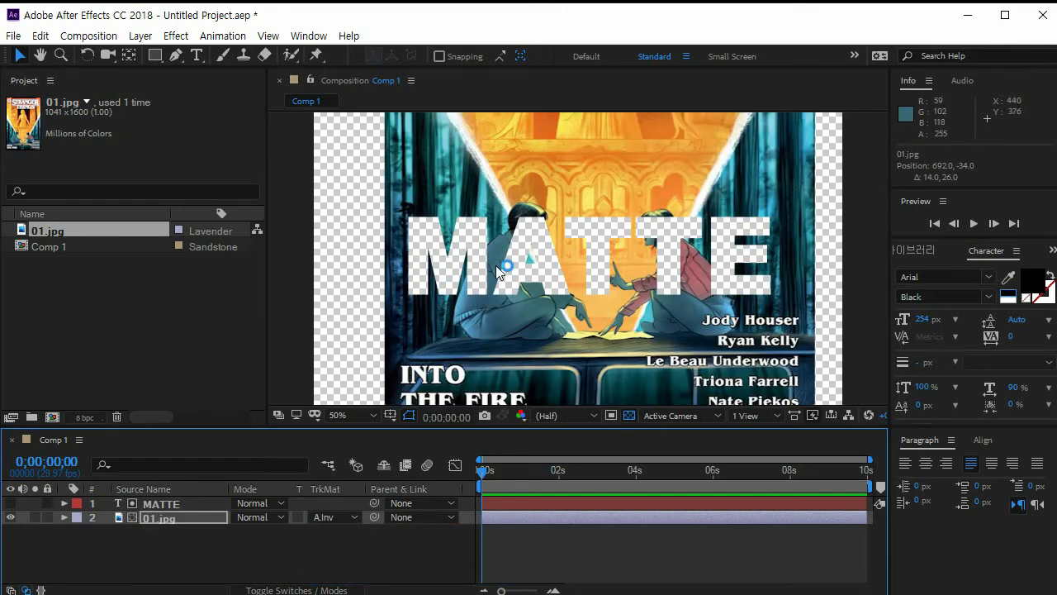
drag(521, 342, 502, 363)
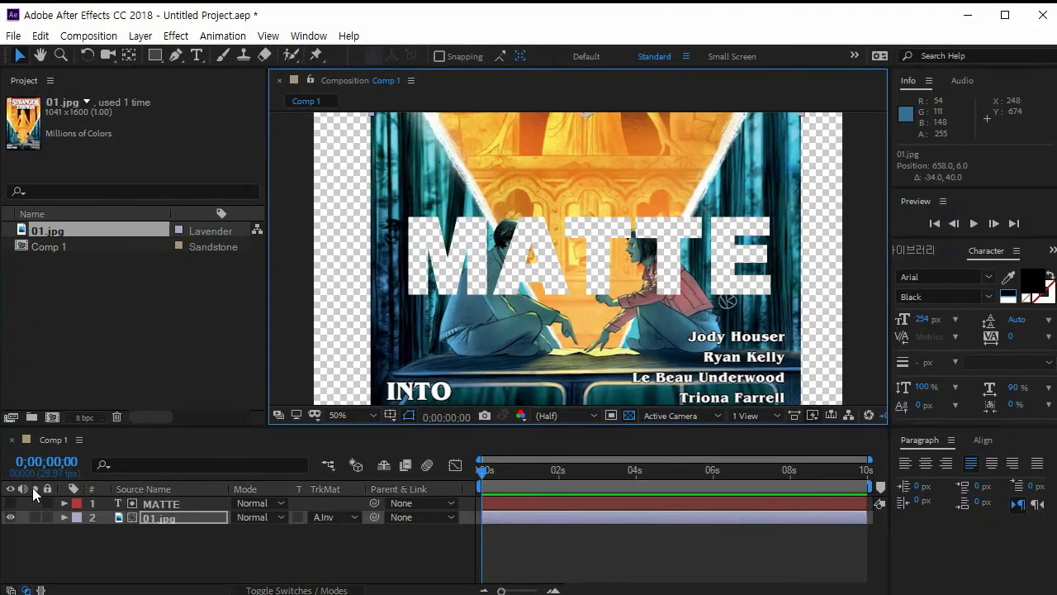
- Make the MATTE text layer visible over the image and hide it again
click(24, 416)
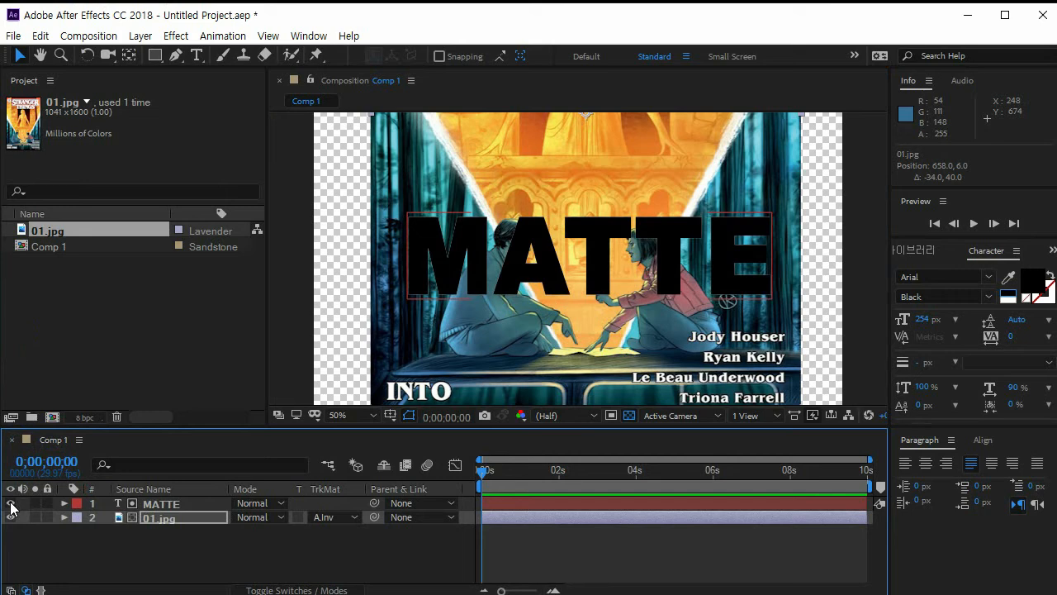
click(11, 503)
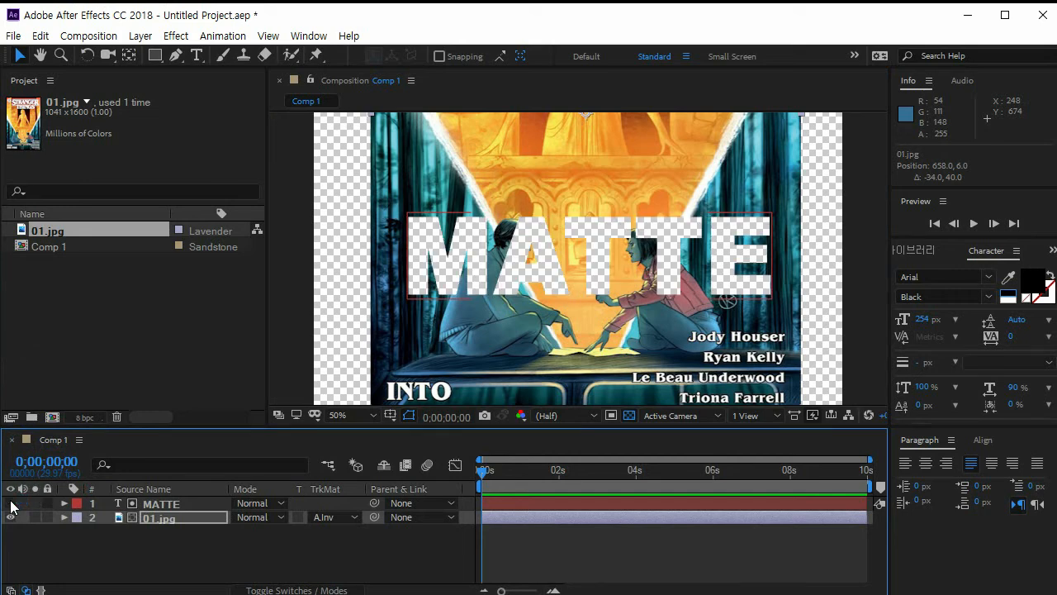
- Compare the two alpha options on 01.jpg by switching to Alpha Matte "MATTE" and back to Alpha Inverted Matte "MATTE"
click(330, 517)
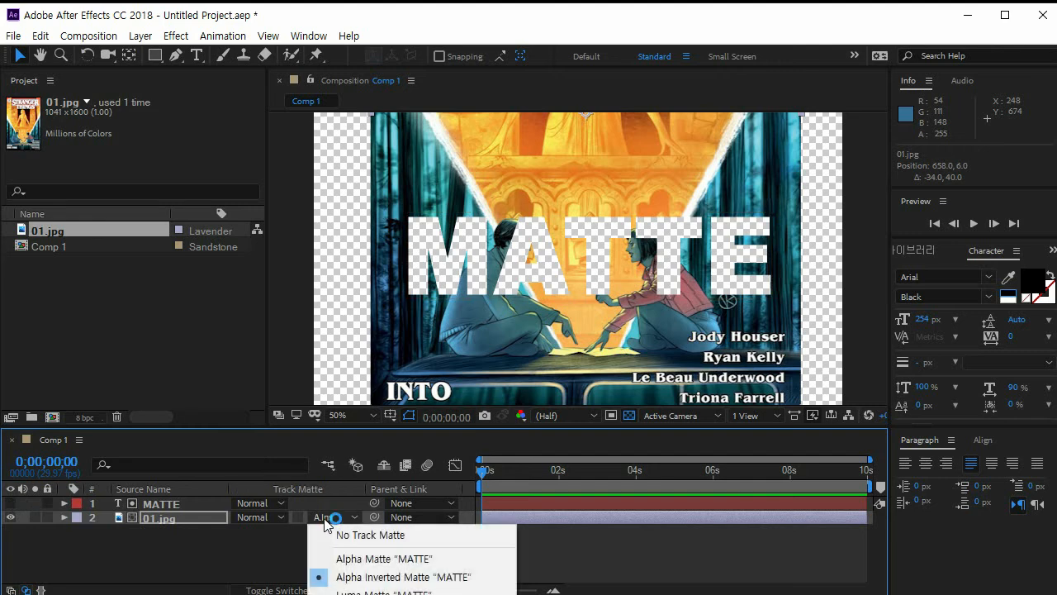
click(347, 559)
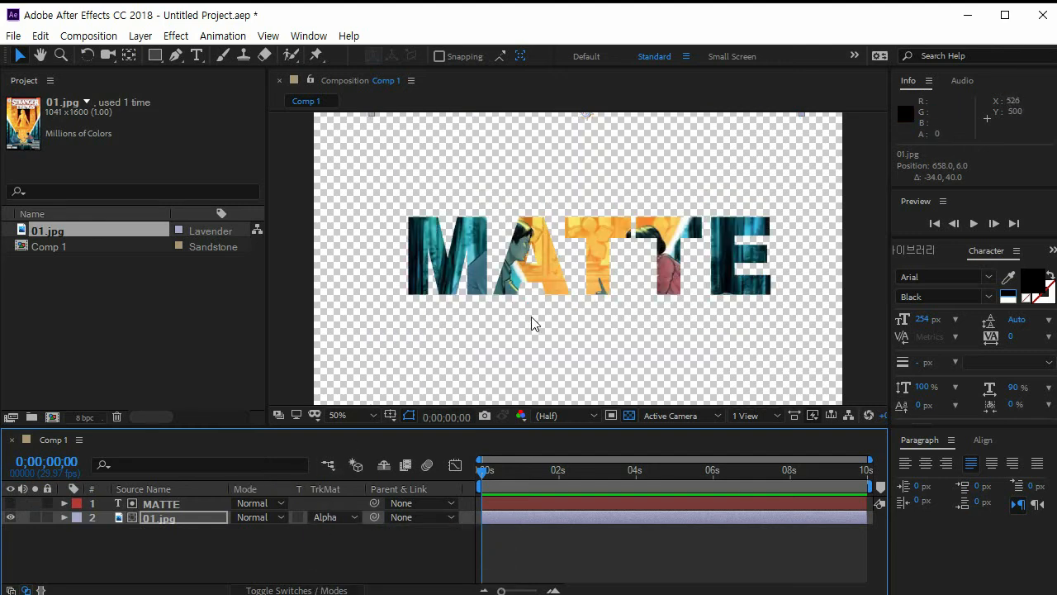
click(330, 517)
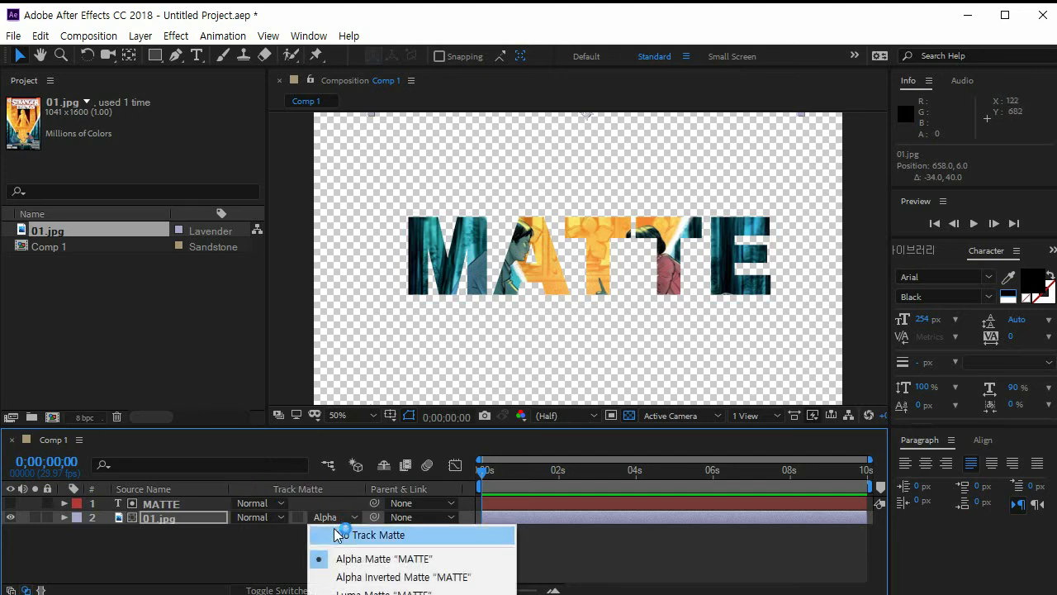
click(347, 573)
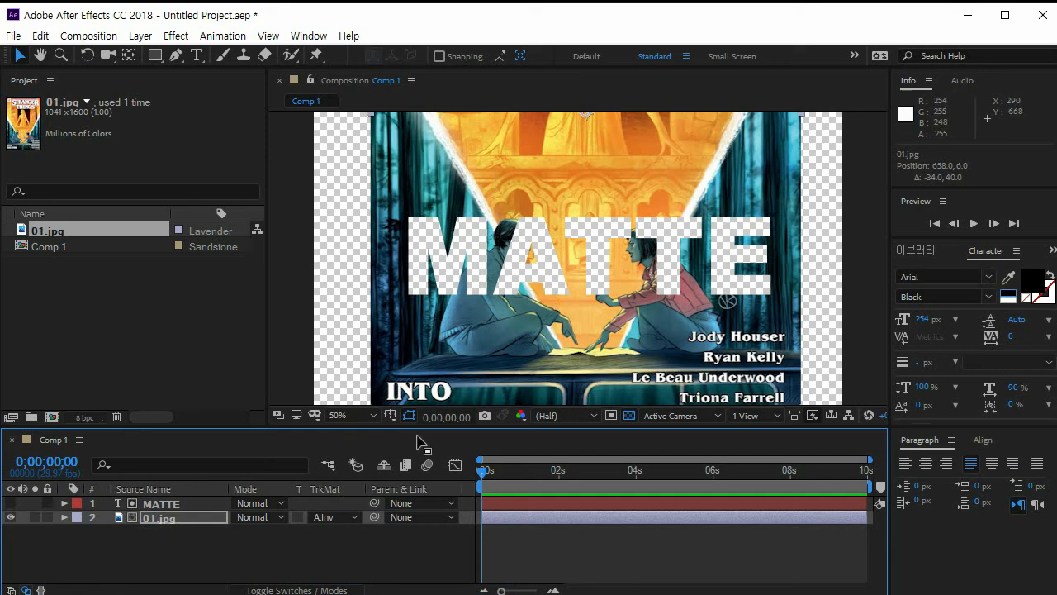
- Remove the track matte from the 01.jpg layer and make the MATTE text layer visible over the image
click(335, 516)
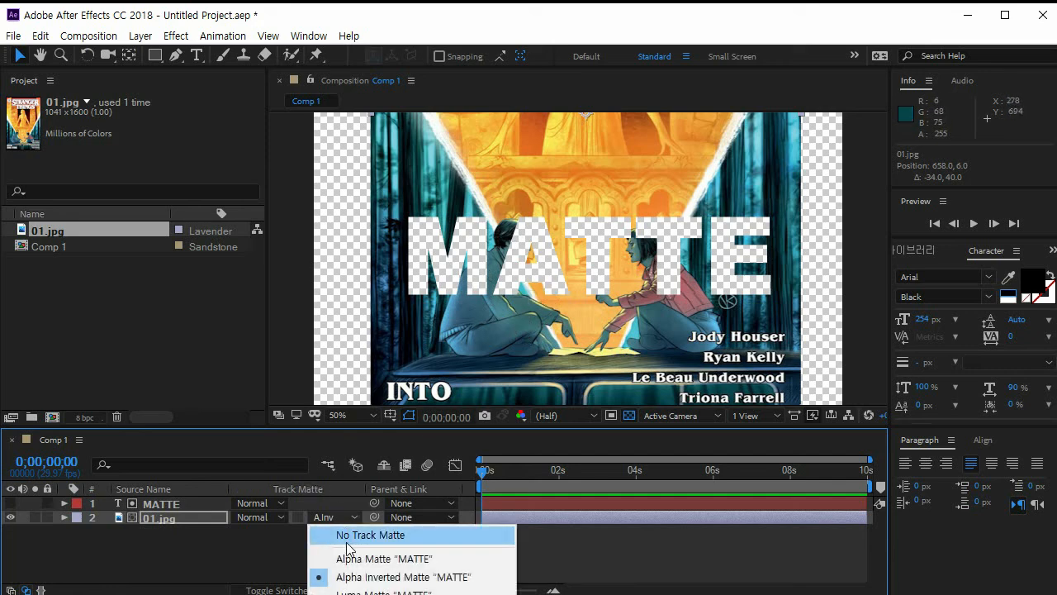
click(346, 542)
click(347, 543)
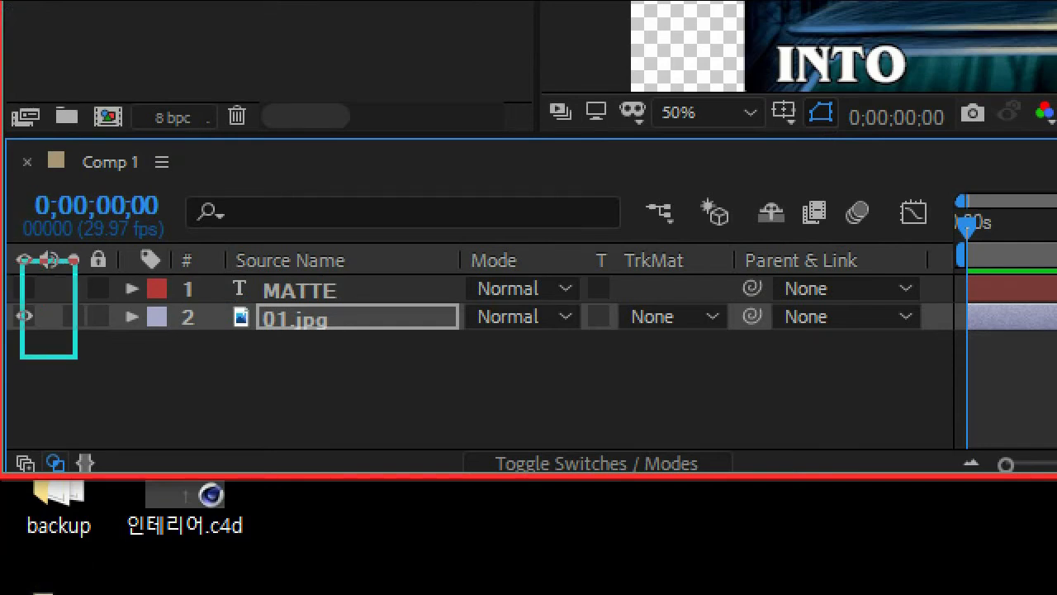
mouse_move(25, 268)
mouse_down()
mouse_move(41, 277)
mouse_move(132, 200)
mouse_up()
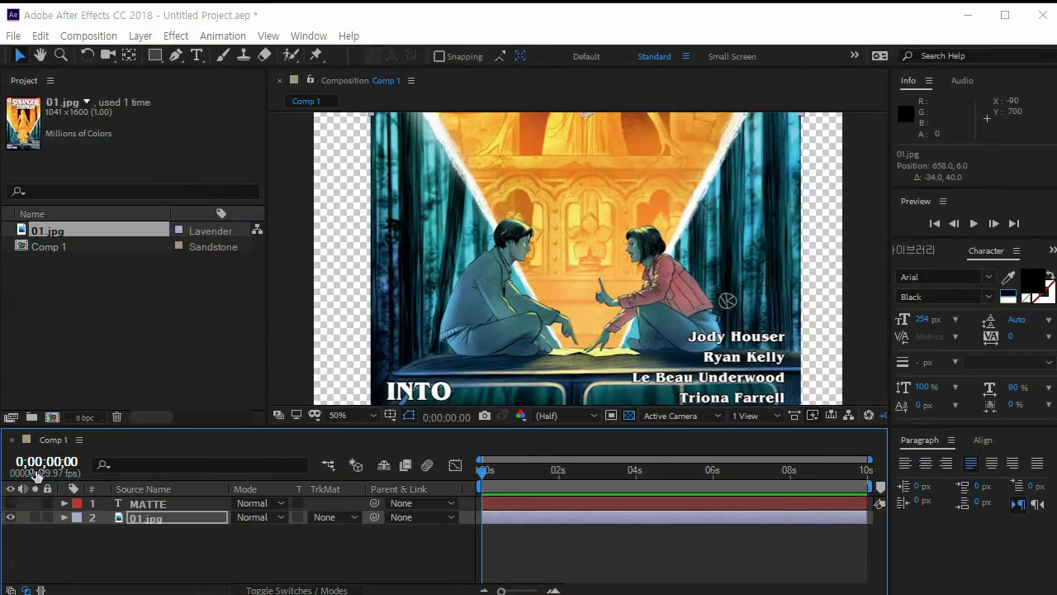
click(10, 504)
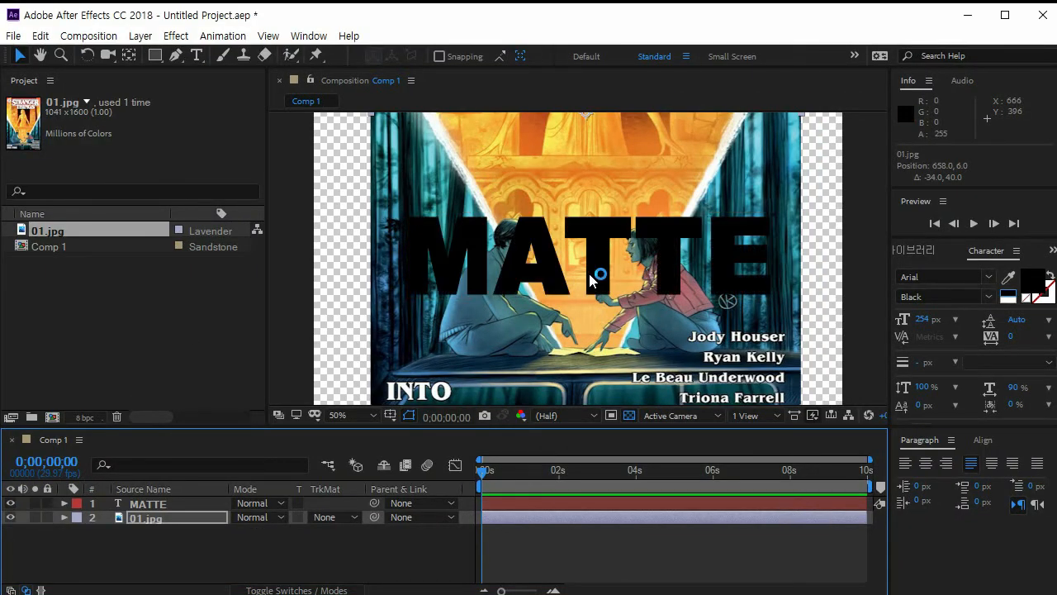
click(334, 517)
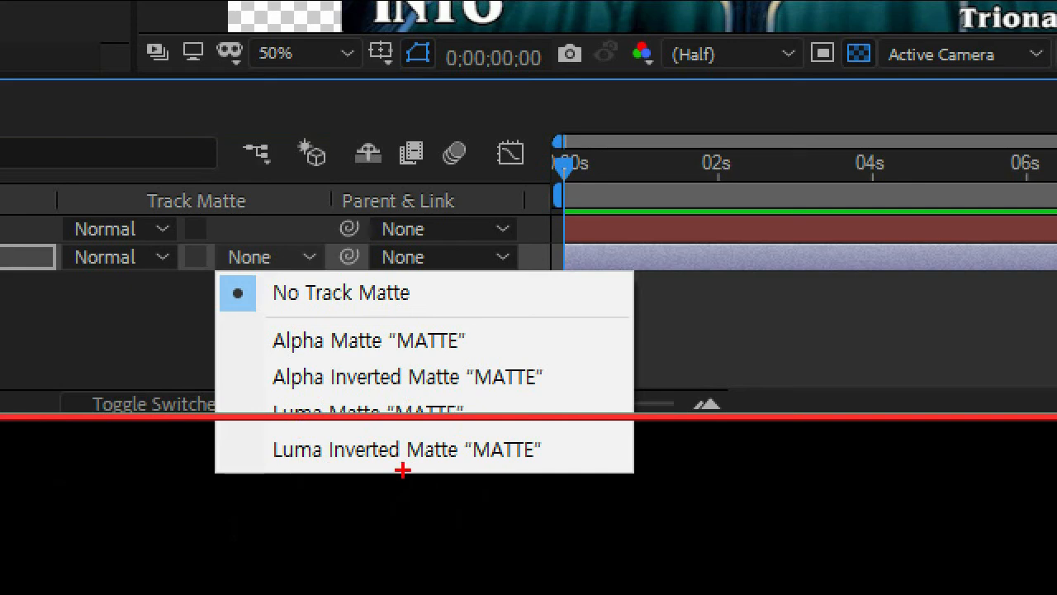
key(Escape)
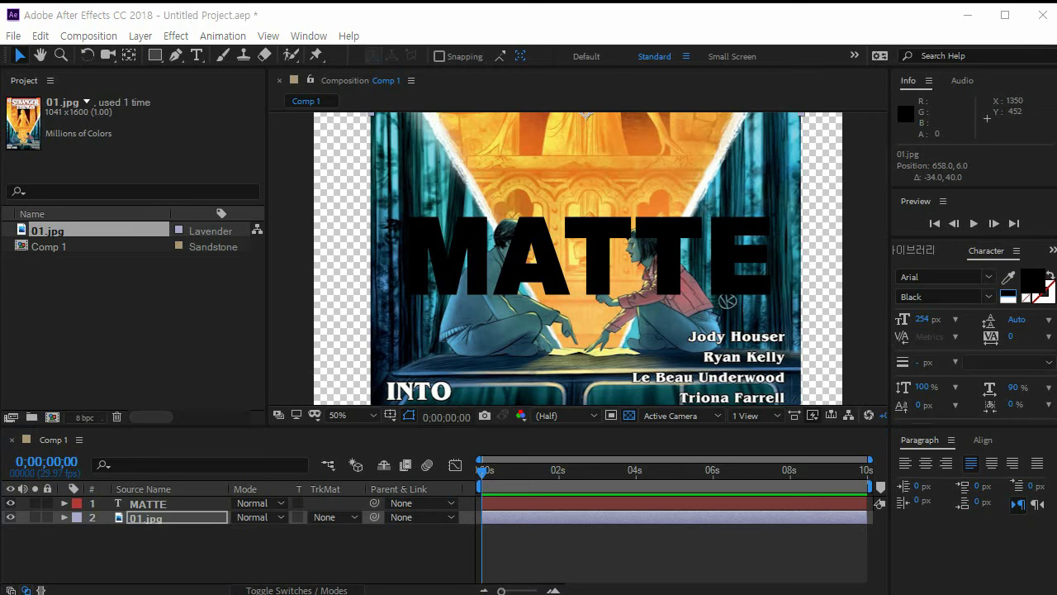
- Switch to Notepad and add the line "루마매트 - 밝기 영역으로 검정색의 영역 지워지는 영역 화이트 영역이 보이는 영역"
key(alt+Tab)
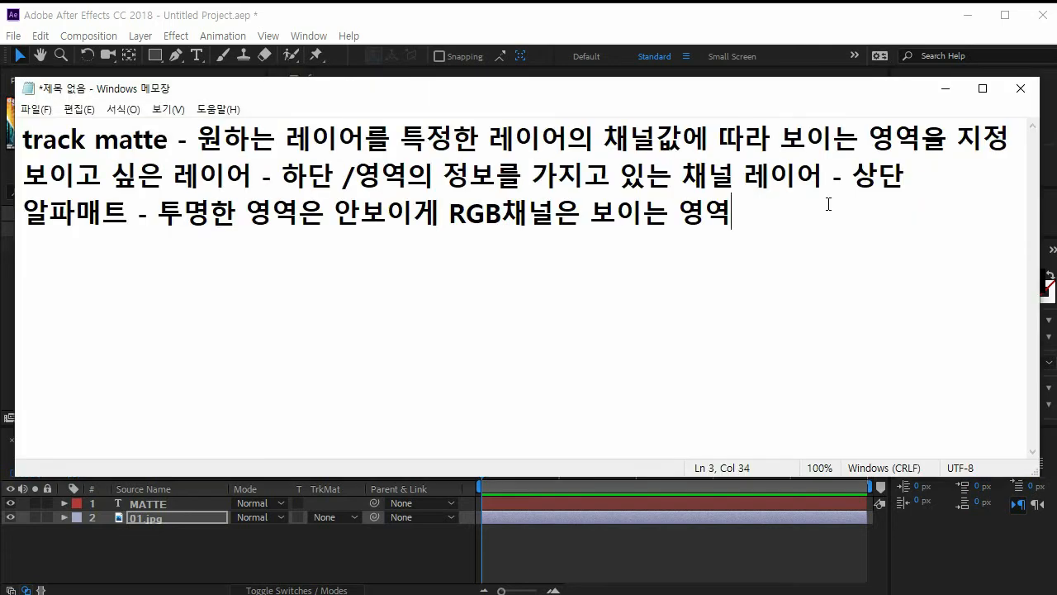
text(루마매트 - 밝기 영역으로 검정색의 영역 지워지는 영역 화이트 영역이 보이는 영역)
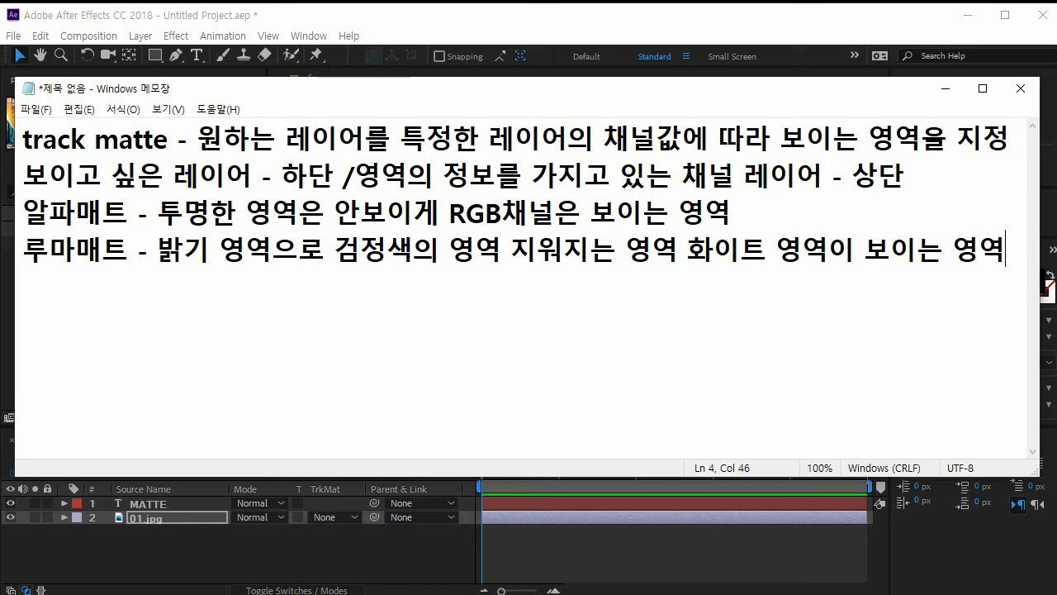
click(214, 548)
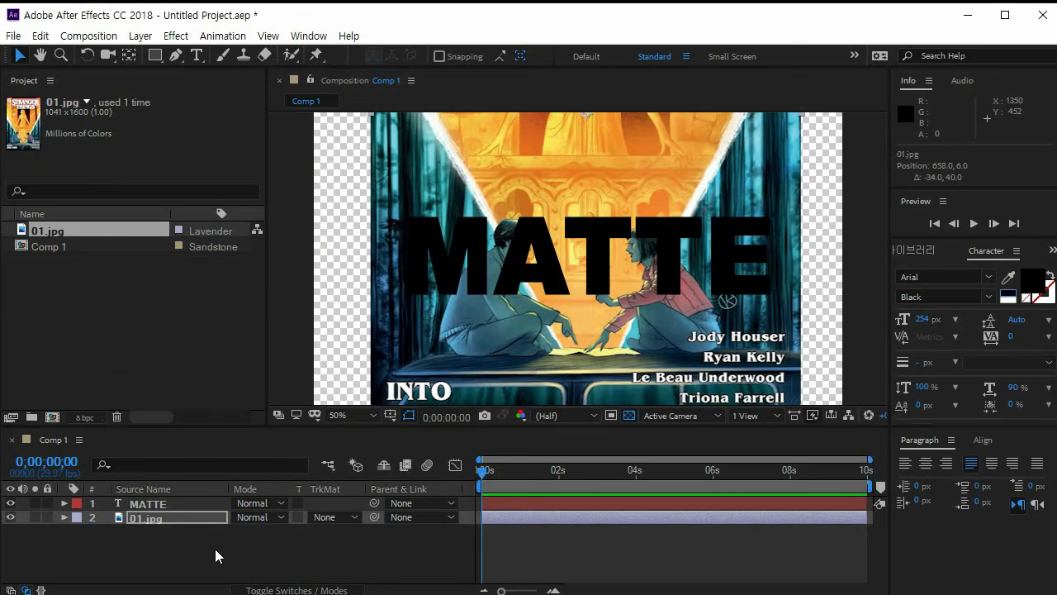
- Hide the 01.jpg layer, annotate the MATTE text on screen with a red check and "검정", and show the layer again
click(10, 517)
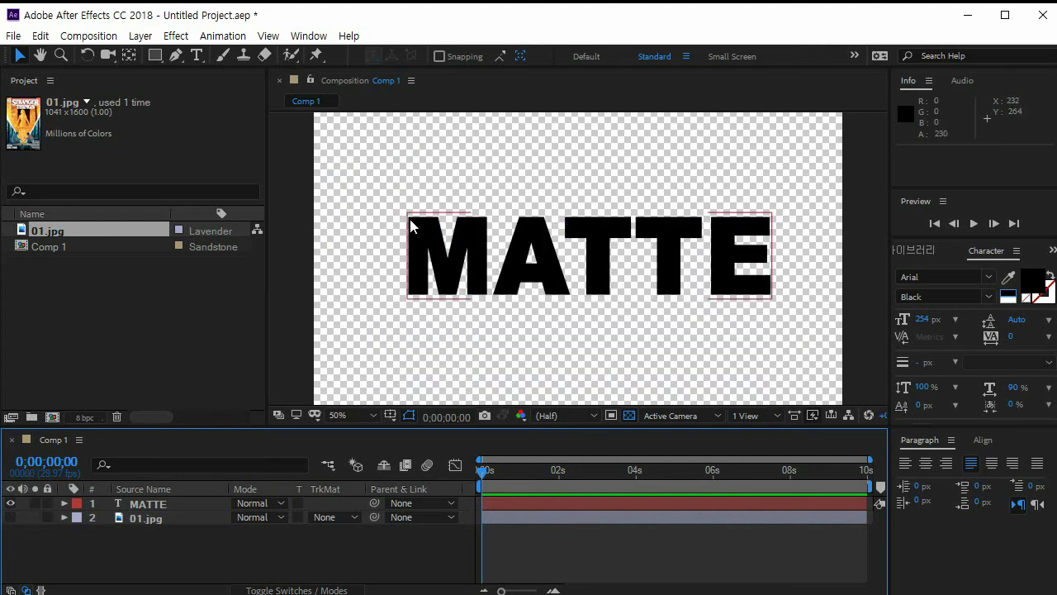
key(ctrl+2)
mouse_move(421, 138)
mouse_down()
mouse_move(444, 183)
mouse_move(486, 149)
mouse_move(510, 168)
mouse_up()
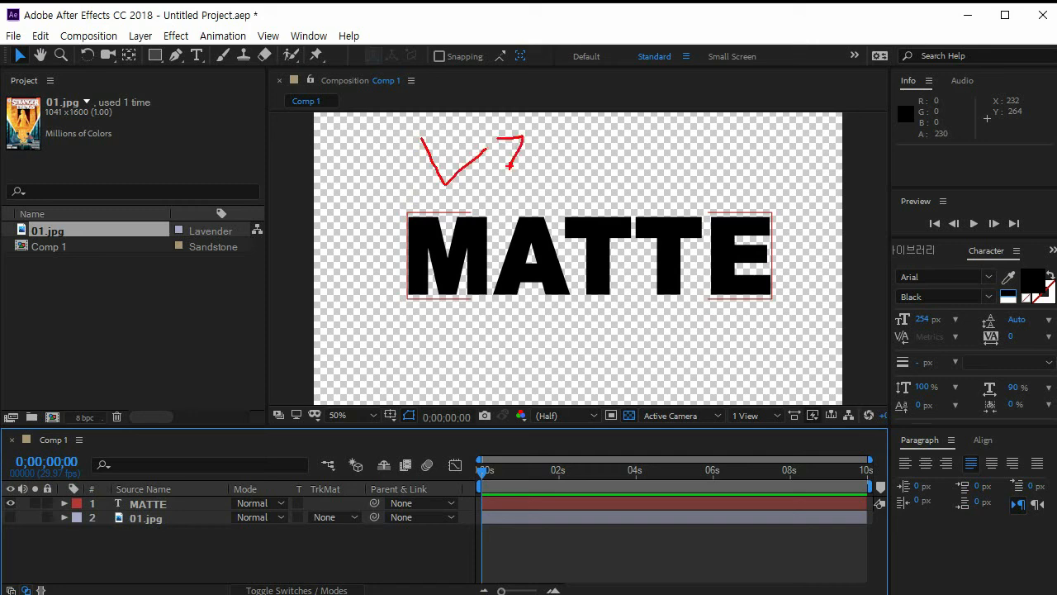
mouse_move(533, 134)
mouse_down()
mouse_move(535, 166)
mouse_move(521, 184)
mouse_move(536, 185)
mouse_up()
drag(512, 189, 536, 185)
drag(539, 144, 558, 143)
mouse_move(541, 145)
mouse_down()
mouse_move(540, 165)
mouse_move(563, 153)
mouse_up()
drag(564, 142, 561, 170)
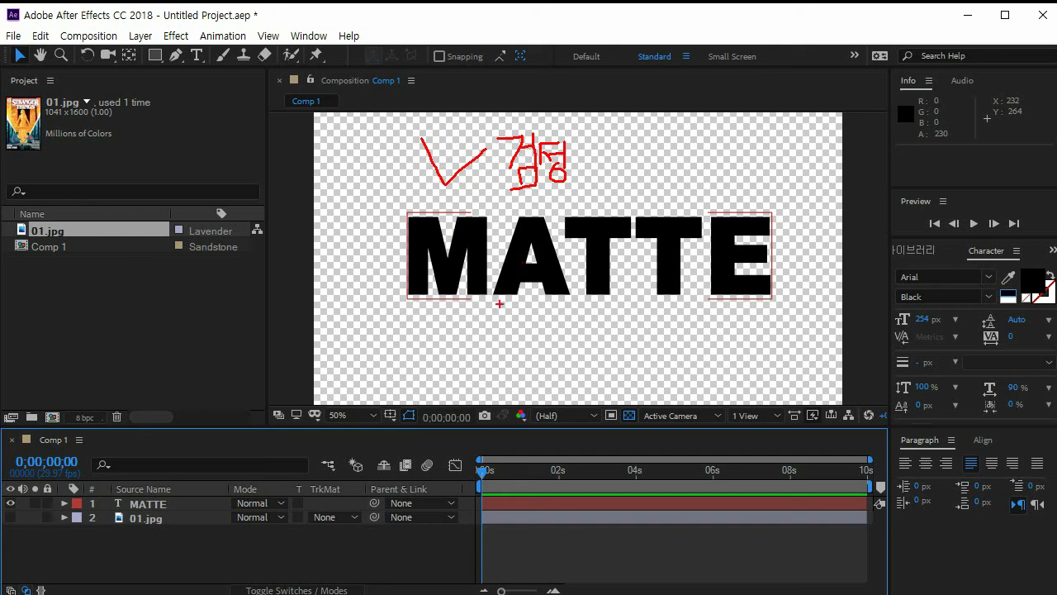
key(Escape)
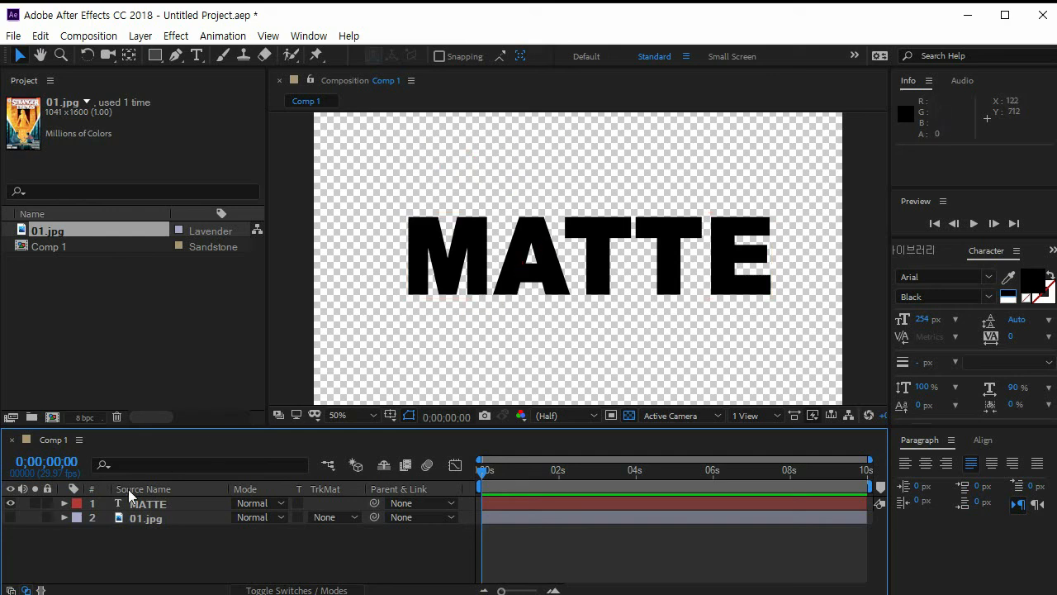
click(10, 517)
- Set the 01.jpg layer's track matte to Luma Matte "MATTE"
click(330, 517)
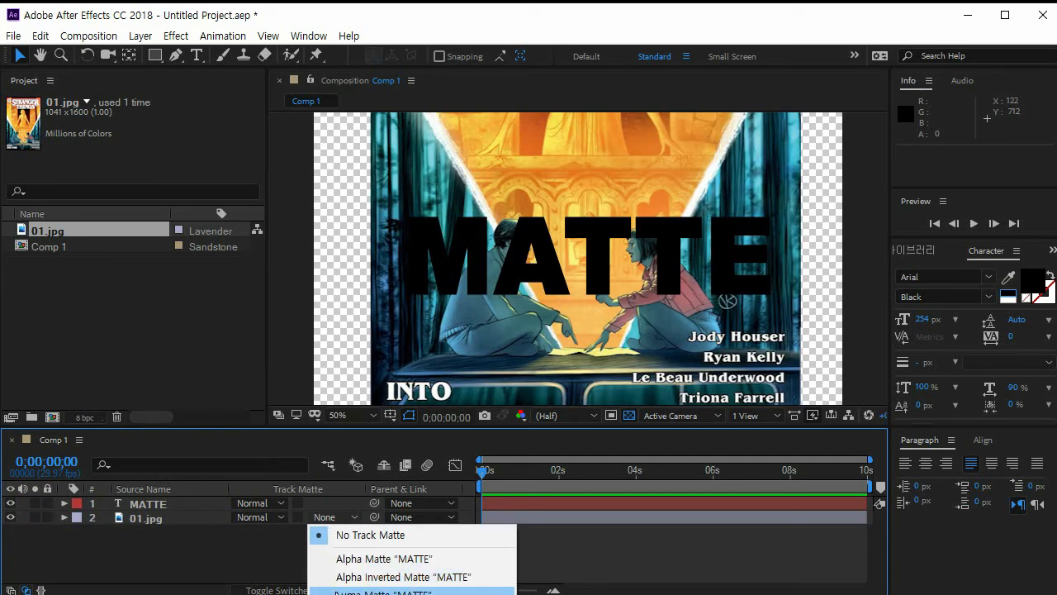
click(383, 592)
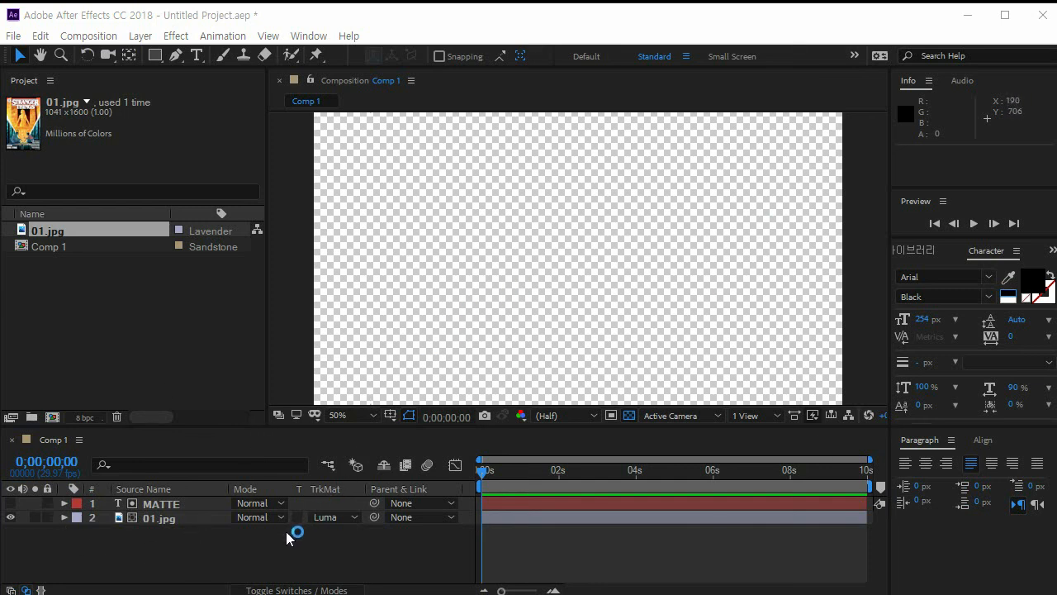
- Brighten the MATTE text layer's fill colour through dark grey 525252 to white FFFFFF
click(148, 505)
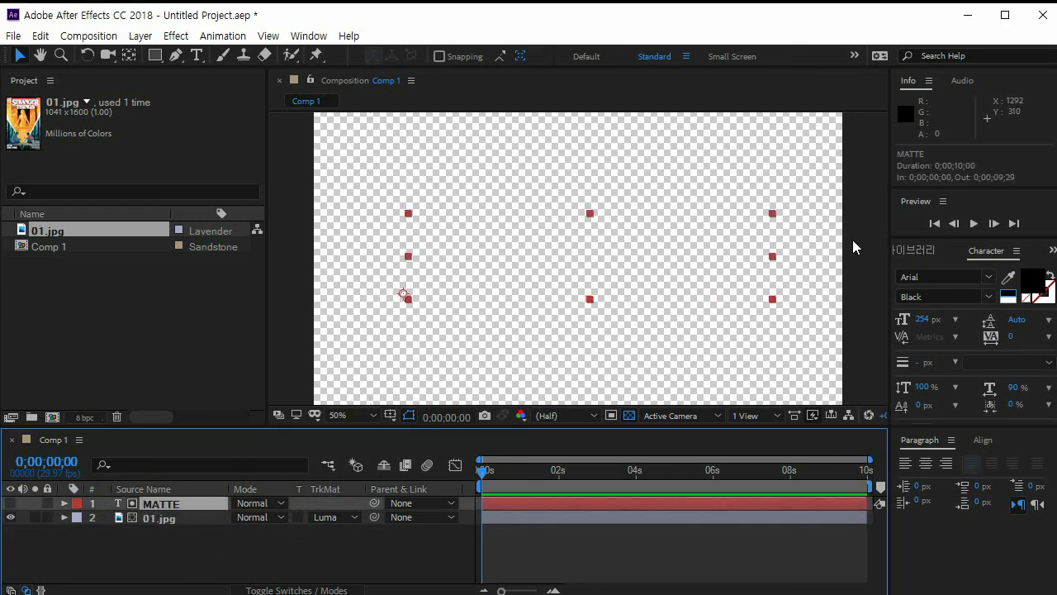
click(1032, 282)
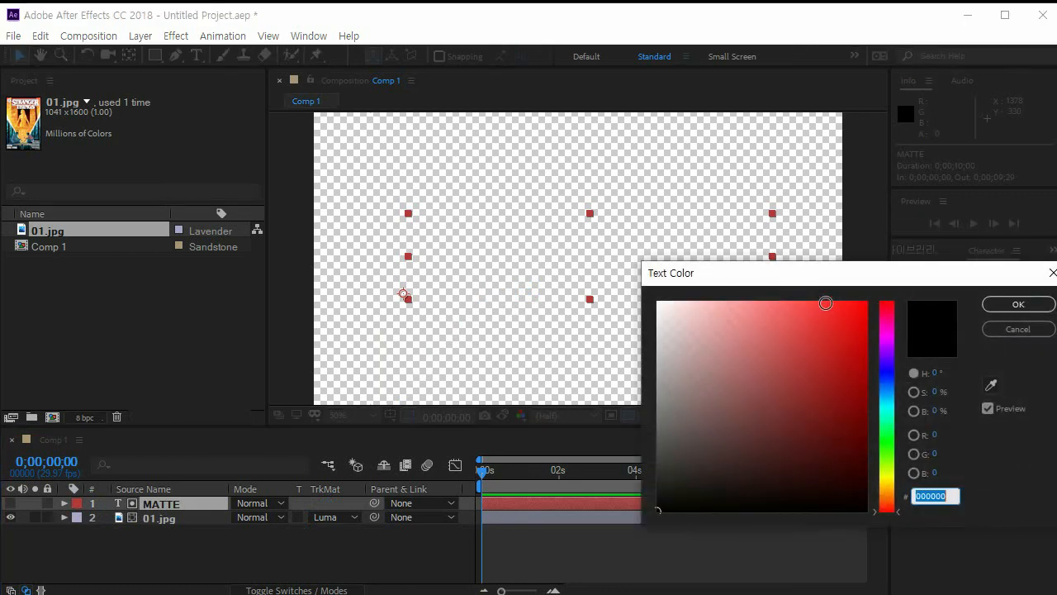
drag(834, 281, 941, 316)
drag(867, 406, 723, 479)
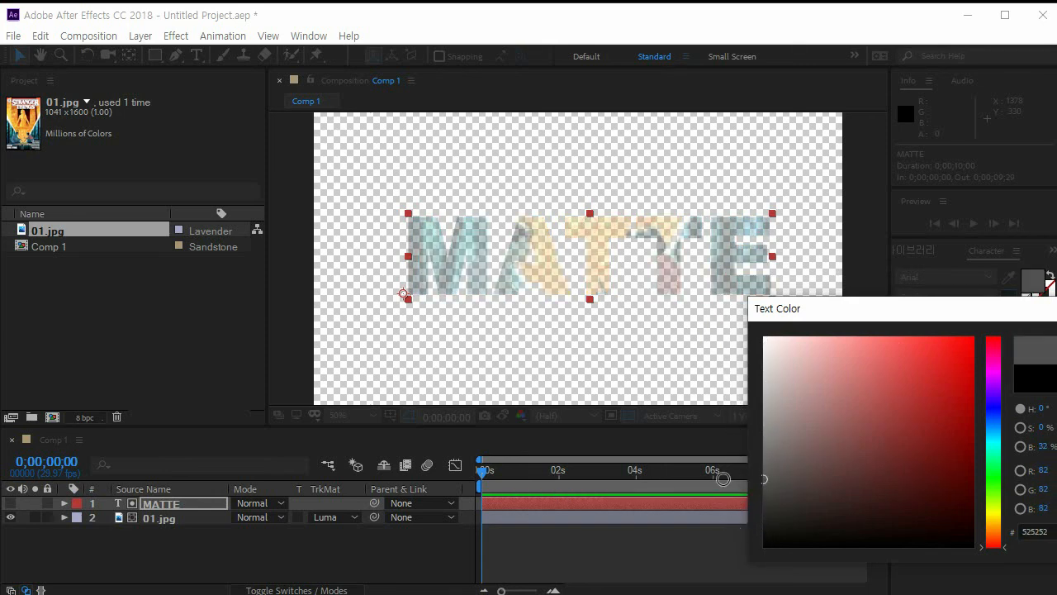
drag(722, 479, 717, 323)
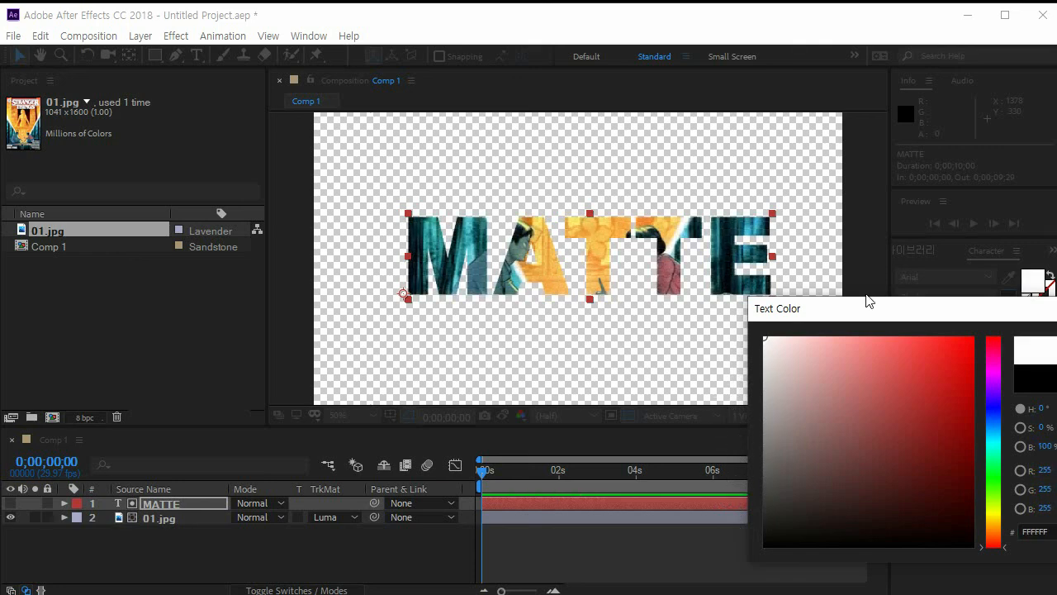
drag(883, 309, 658, 333)
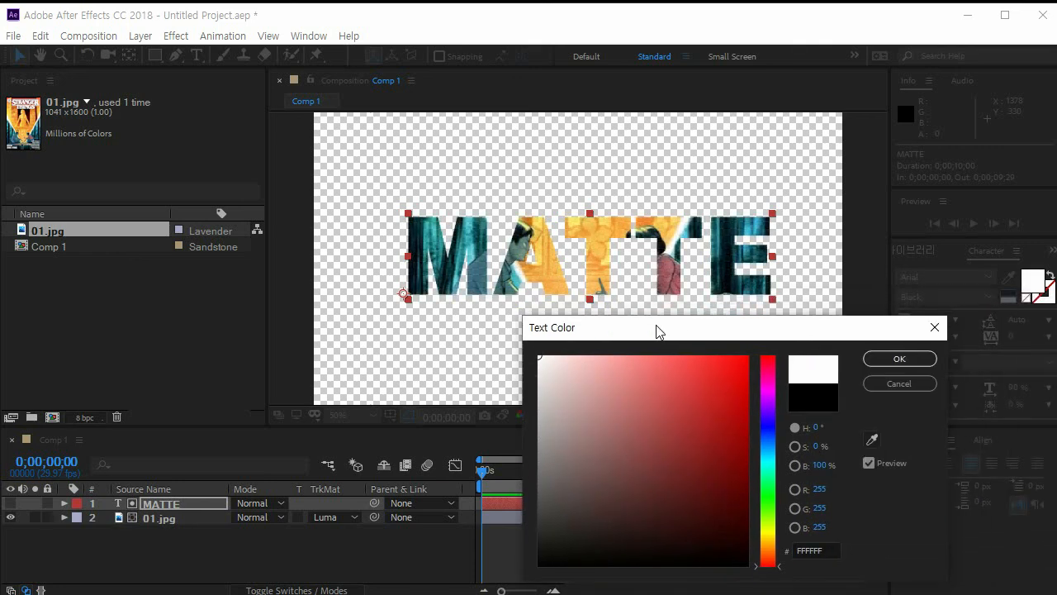
click(898, 359)
- Set the 01.jpg layer's track matte to Luma Inverted Matte "MATTE" and check the MATTE text's fill colour
click(351, 517)
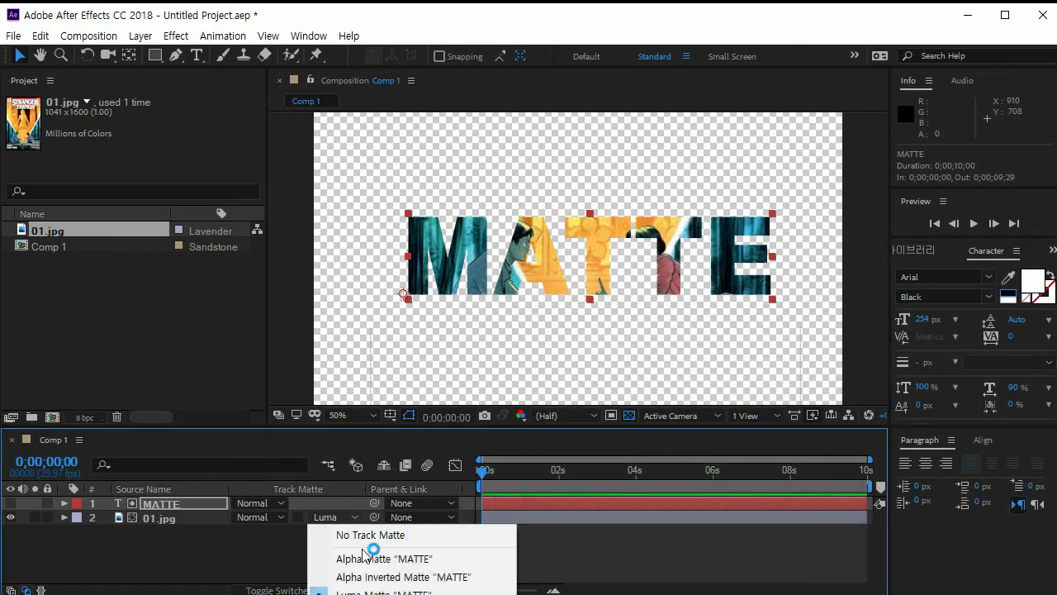
click(387, 593)
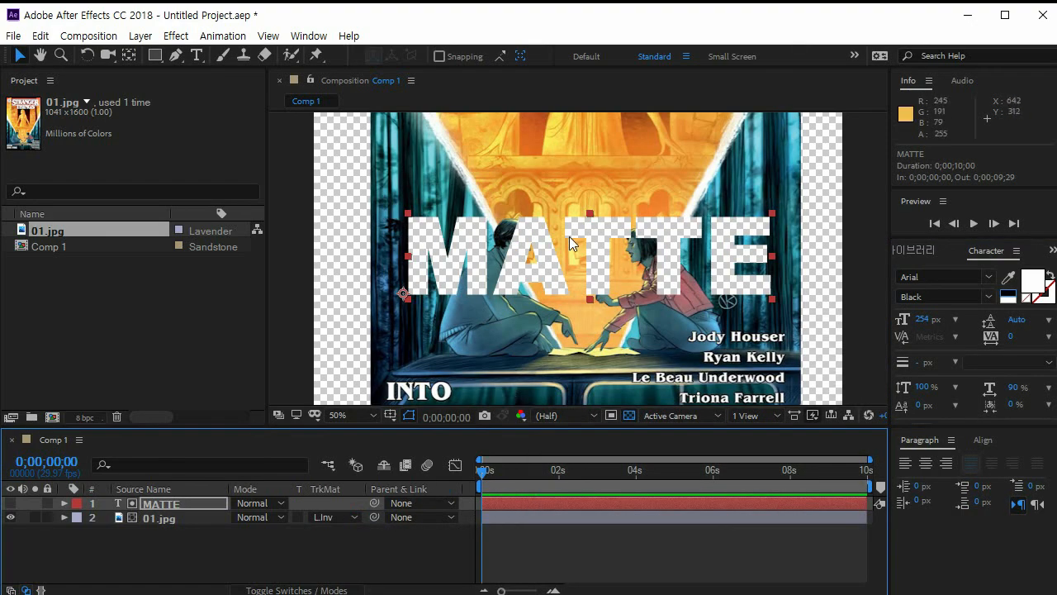
click(1033, 281)
drag(599, 408, 459, 331)
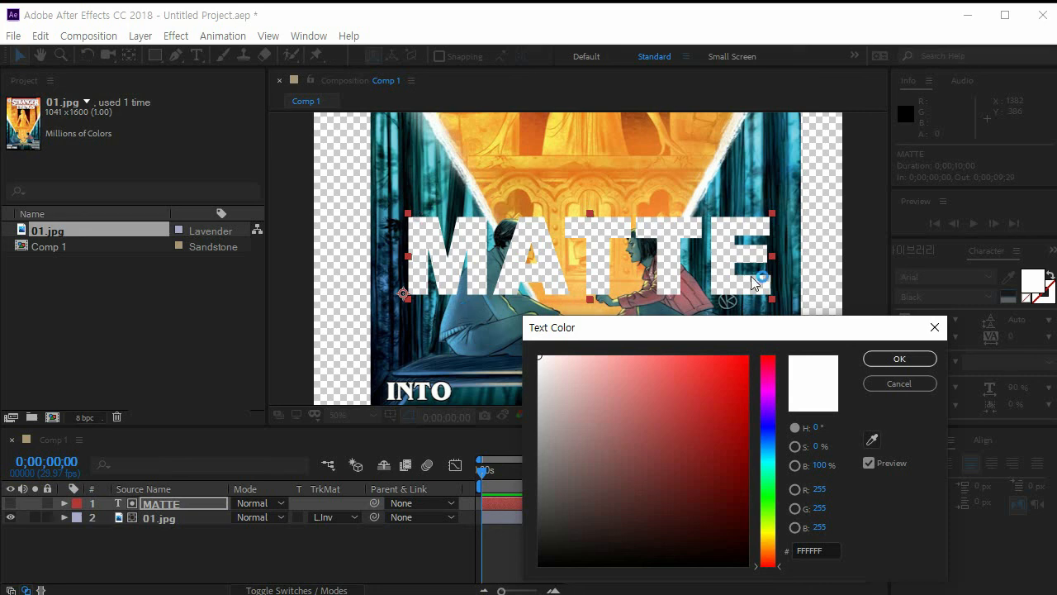
click(881, 360)
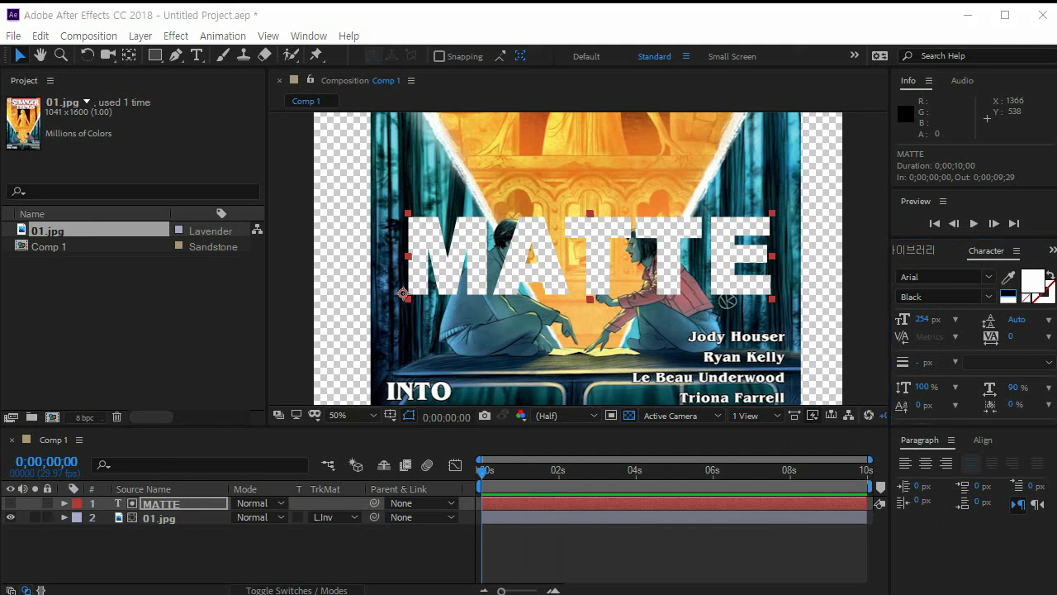
- Switch to Notepad to review the alpha and luma matte notes
key(alt+Tab)
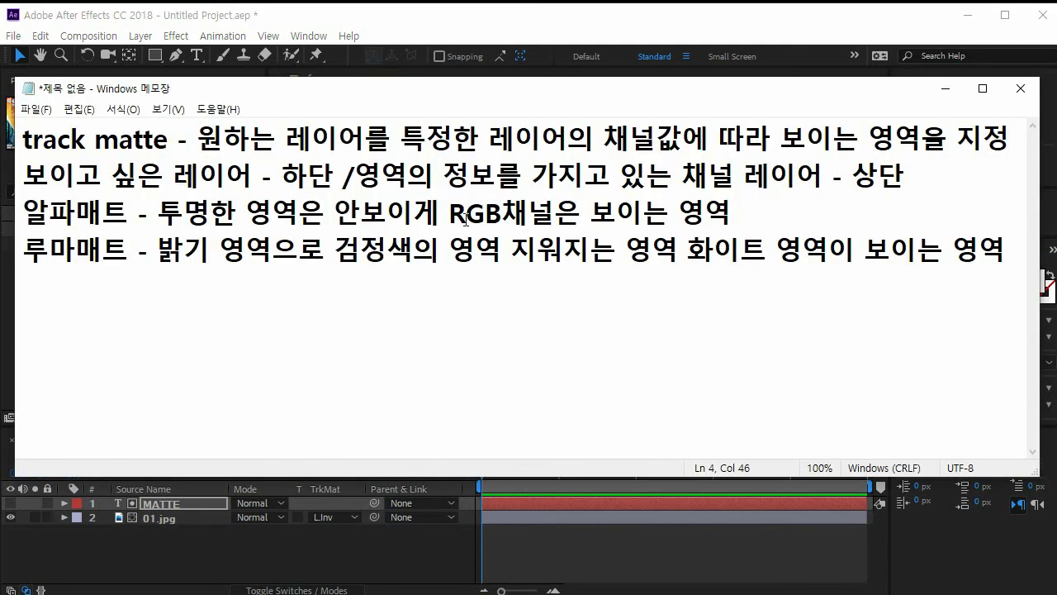